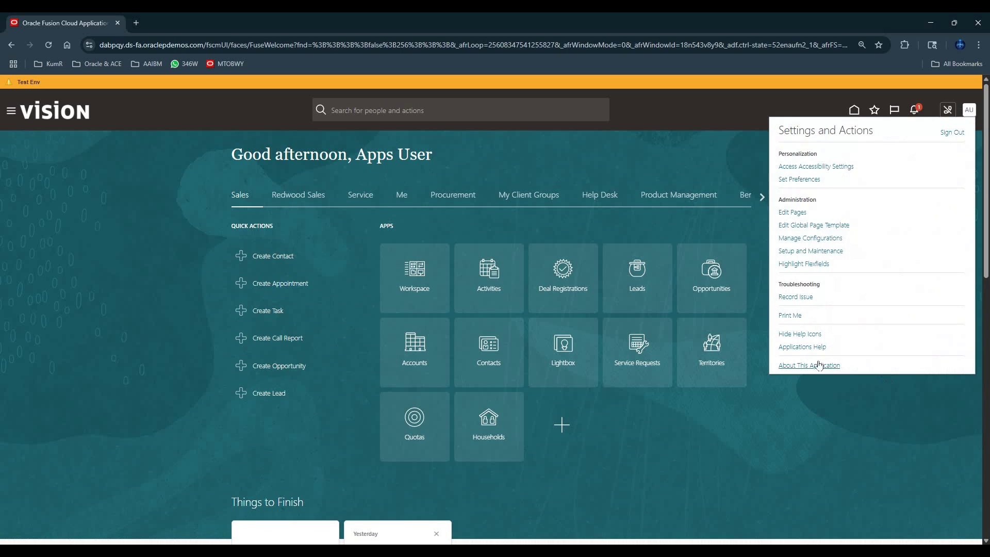
- Check the application version in About This Application: release 25C (11.13.25.07.0)
left_click(819, 360)
left_click_drag(439, 272, 561, 273)
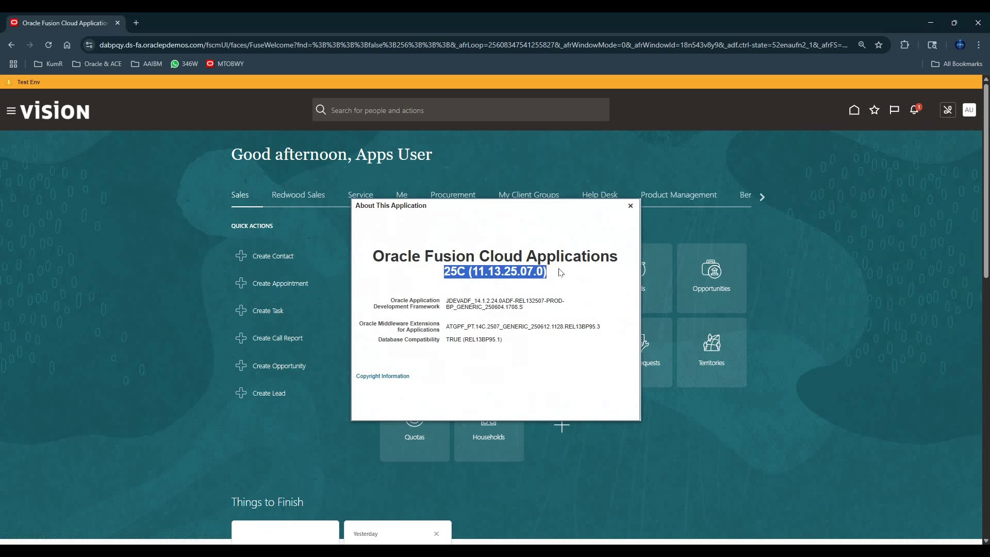
left_click(593, 287)
left_click(629, 206)
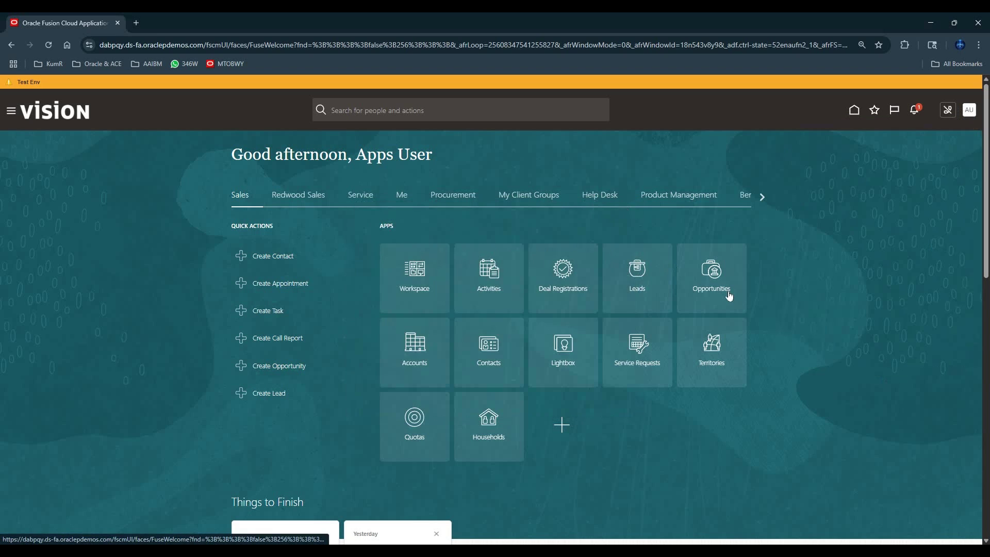
- Go to the Security Console from the Navigator's Tools group
left_click(9, 114)
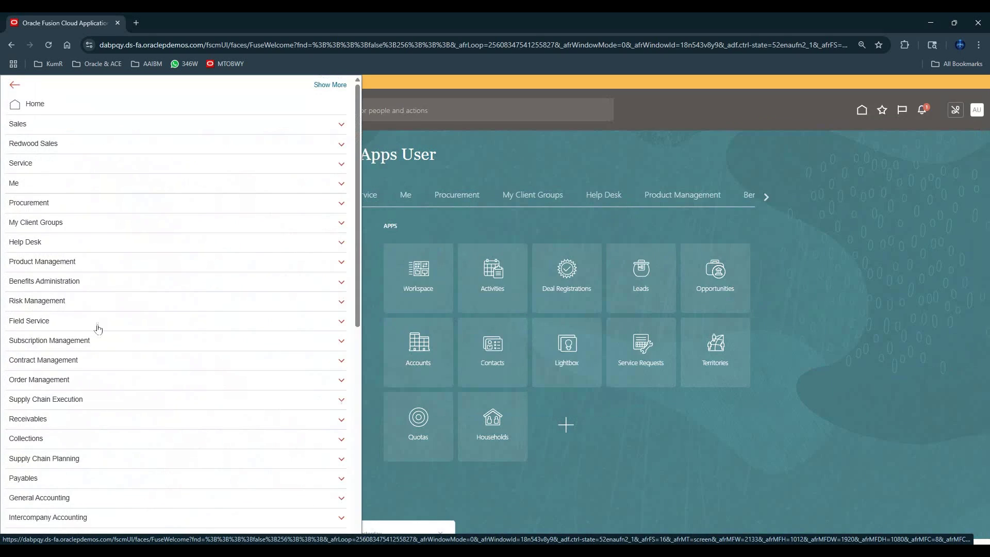
scroll(97, 327, "down", 10)
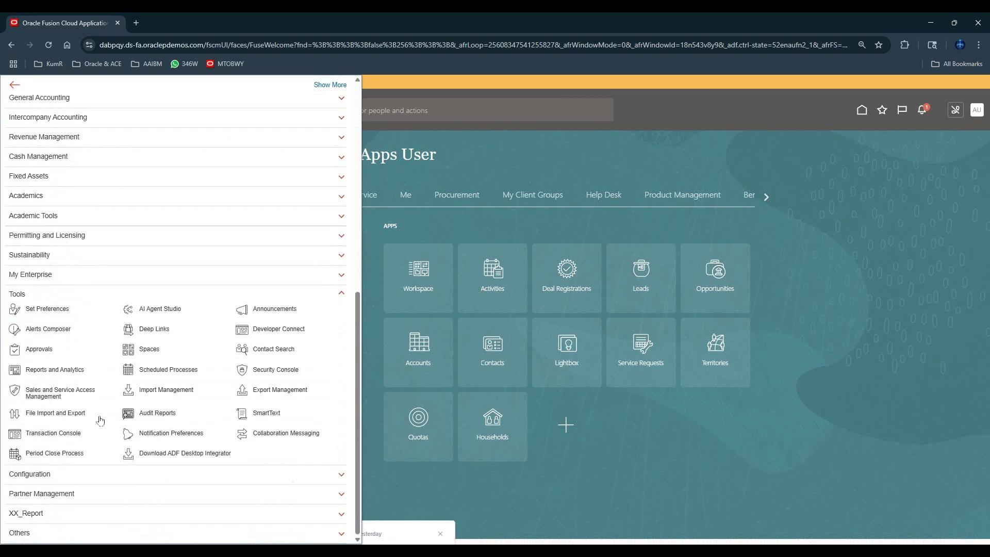
left_click(281, 374)
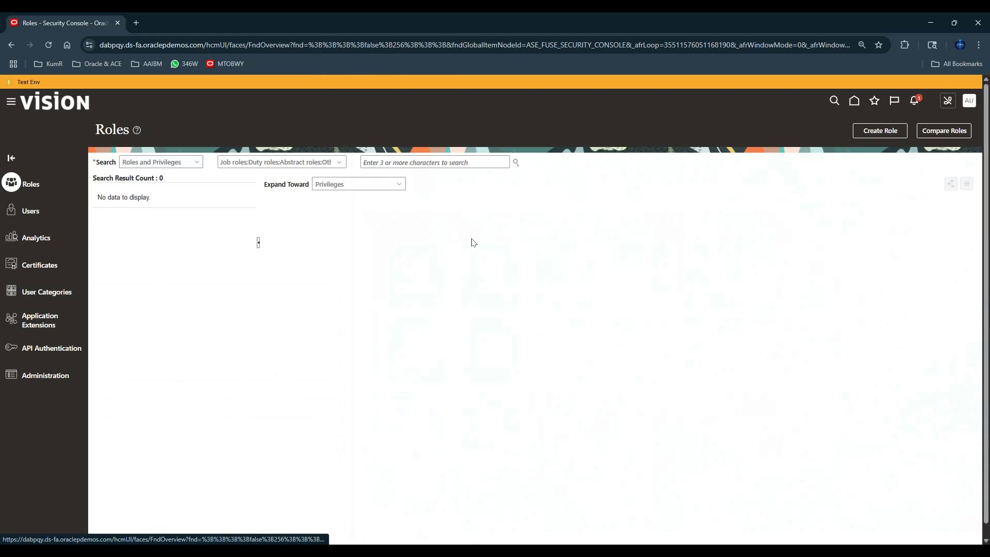
- Search roles for AGENT and review the suggested agent privileges
left_click(388, 160)
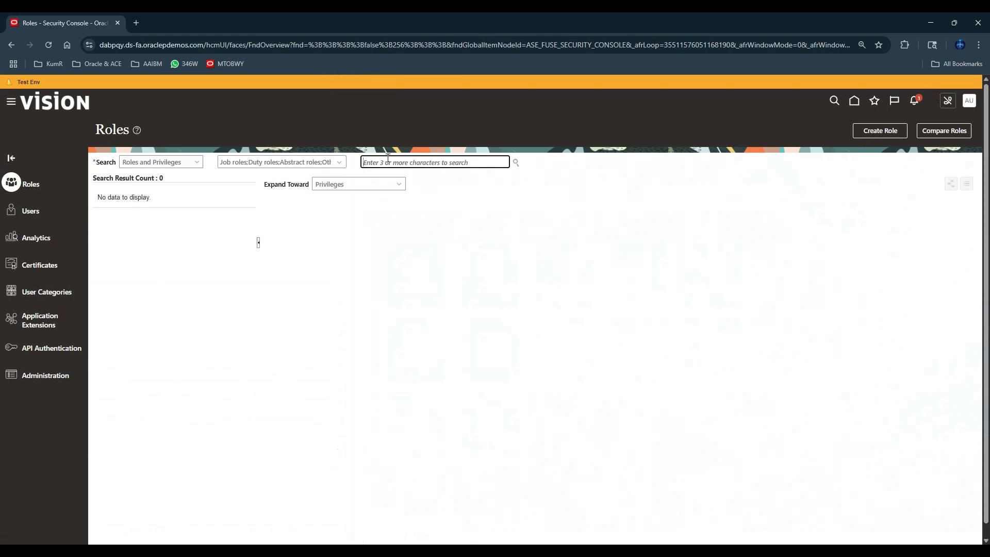
type("AGENT")
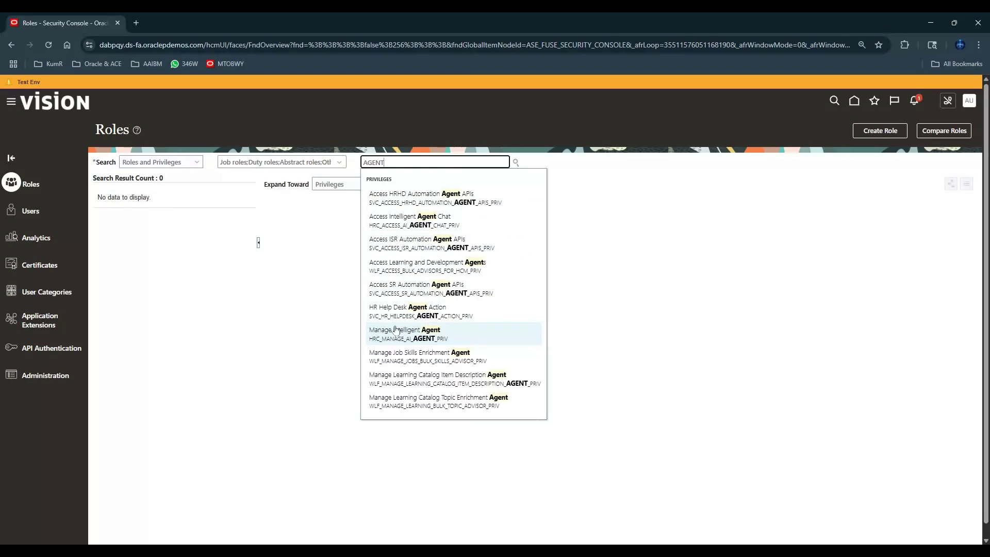
scroll(425, 261, "down", 1)
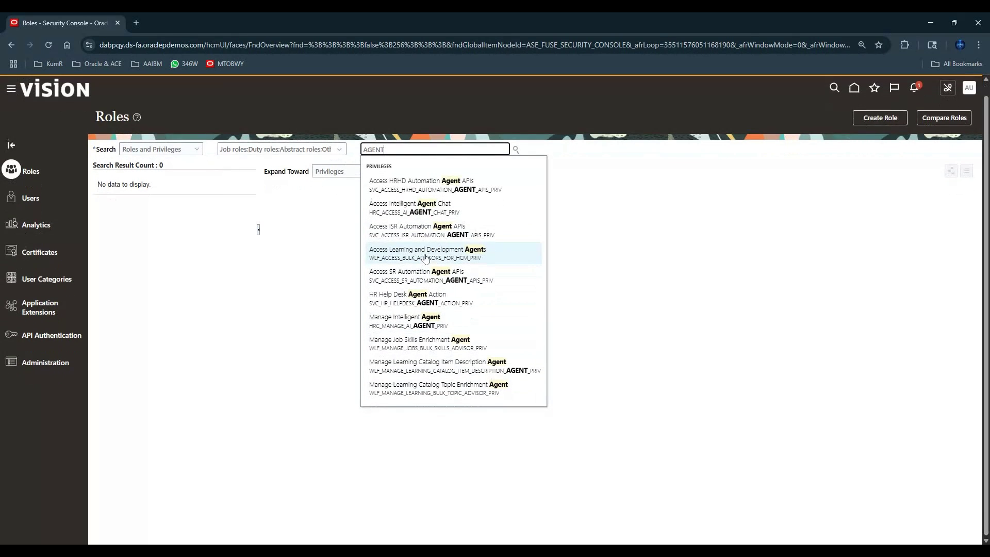
left_click(665, 277)
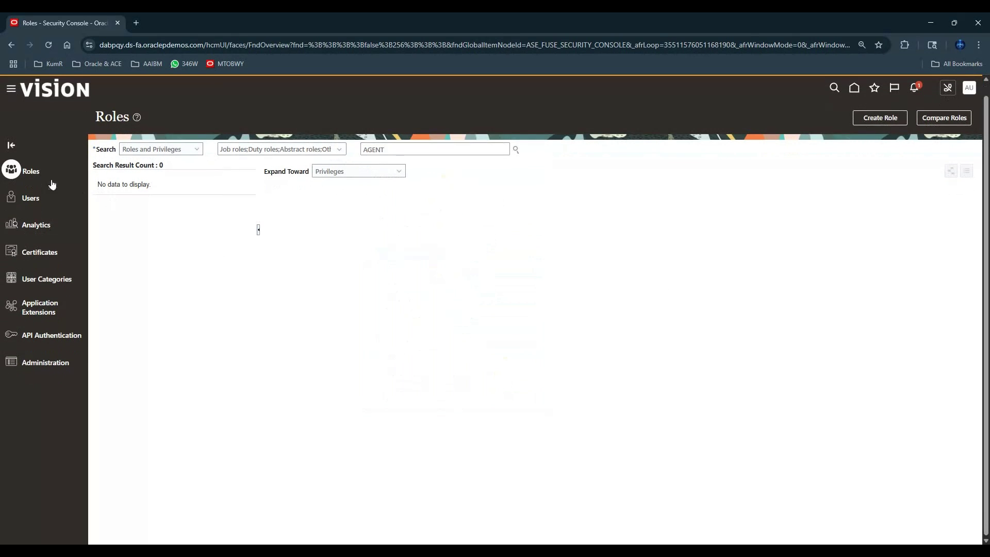
- Create role XXG_AGENT with code XXG_AGENT in the Financials - Job Roles category
left_click(880, 118)
left_click(477, 204)
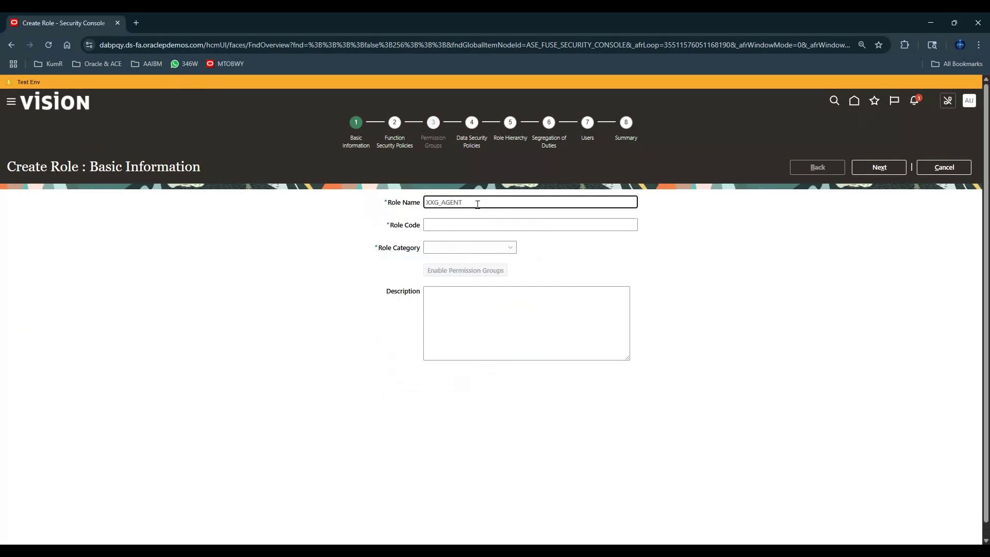
key("ctrl+a")
left_click(444, 225)
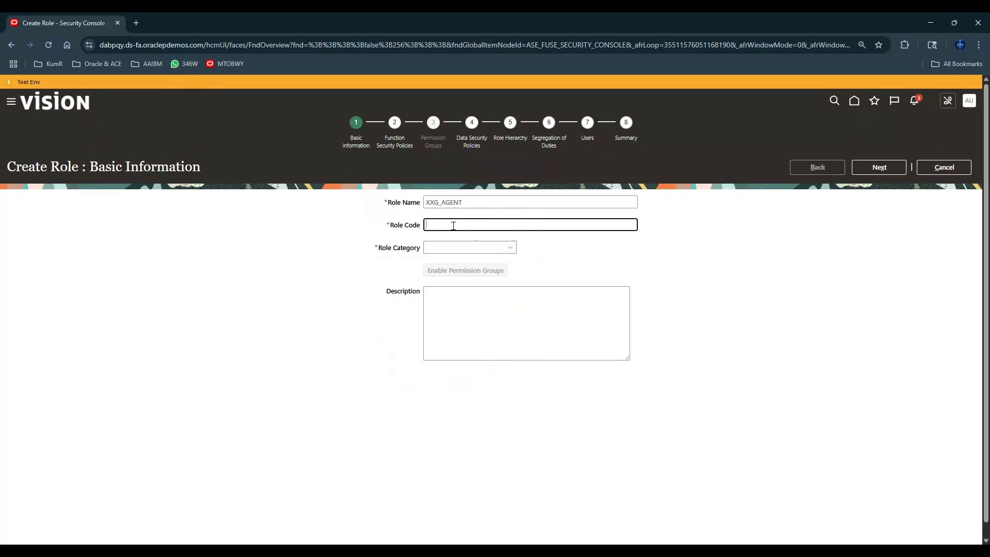
left_click(456, 247)
scroll(463, 277, "down", 2)
scroll(463, 277, "up", 1)
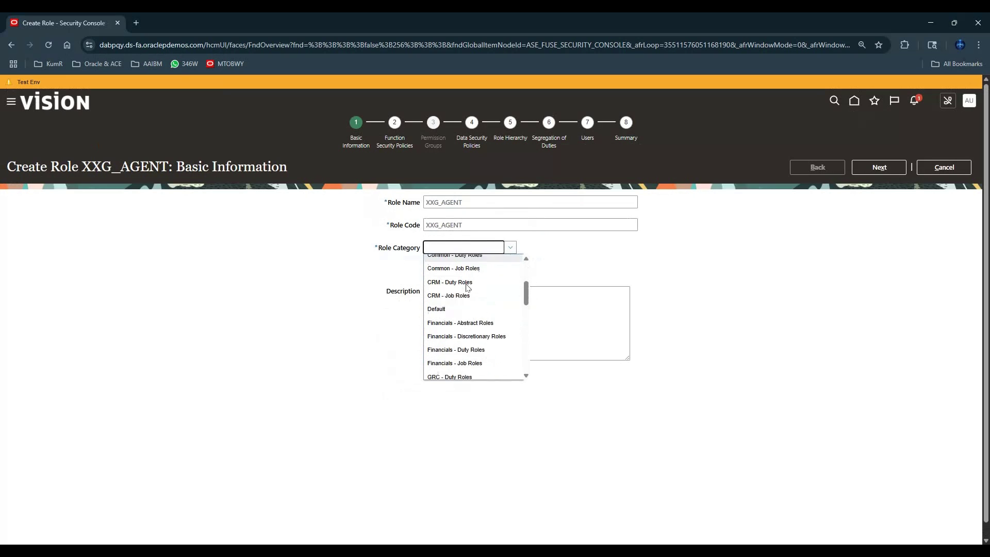
scroll(459, 320, "down", 1)
left_click(455, 346)
left_click(891, 169)
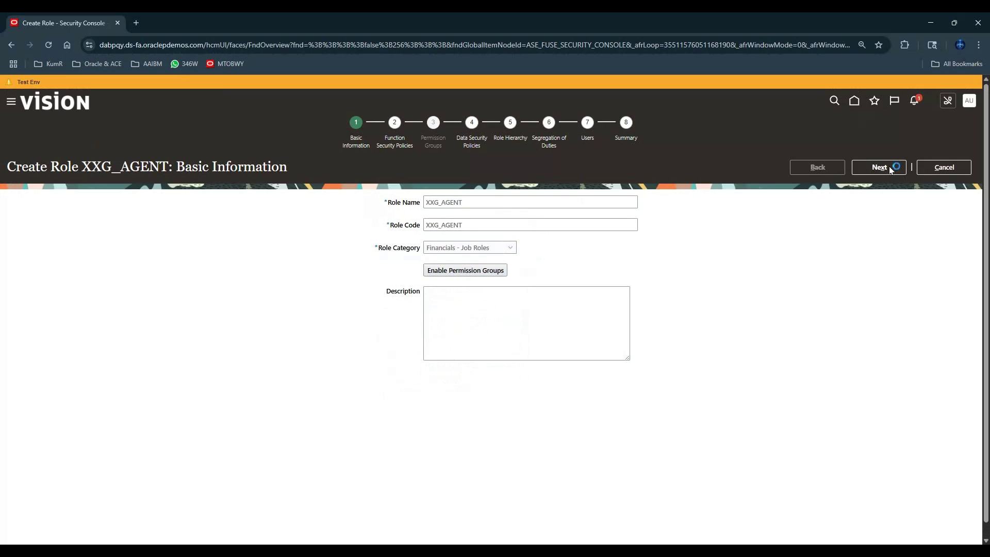
- Skip to Role Hierarchy and search AGENT for a role to inherit, adding none
left_click(879, 167)
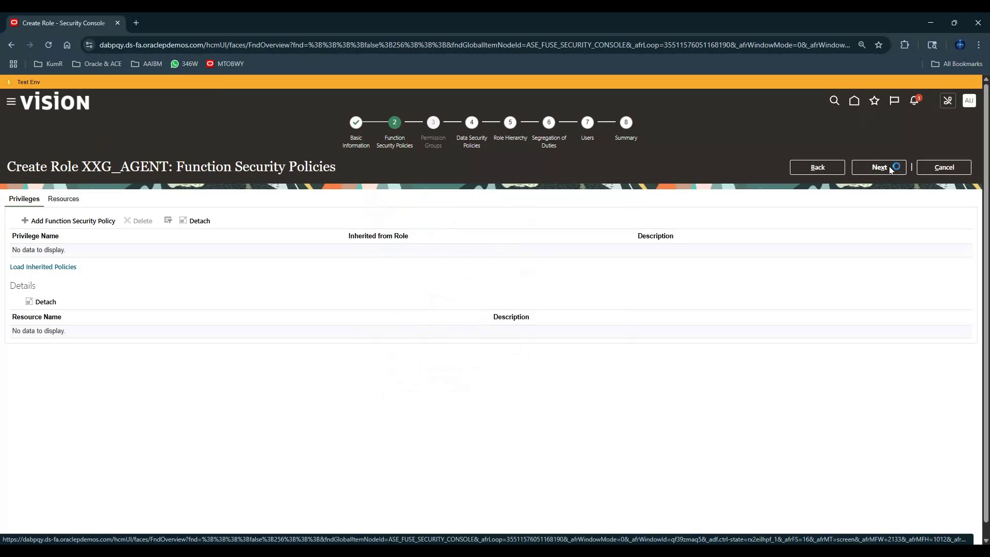
left_click(879, 167)
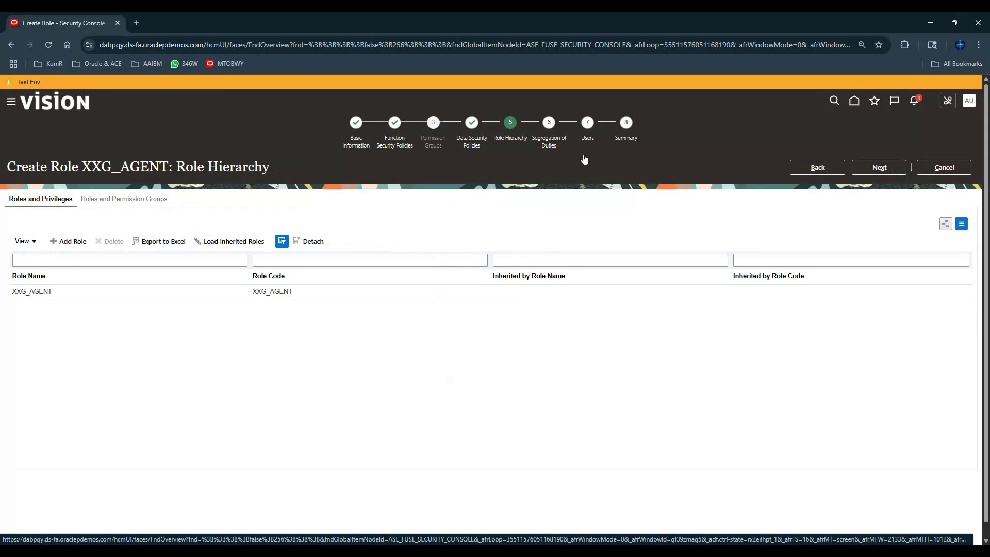
left_click(68, 241)
left_click(505, 230)
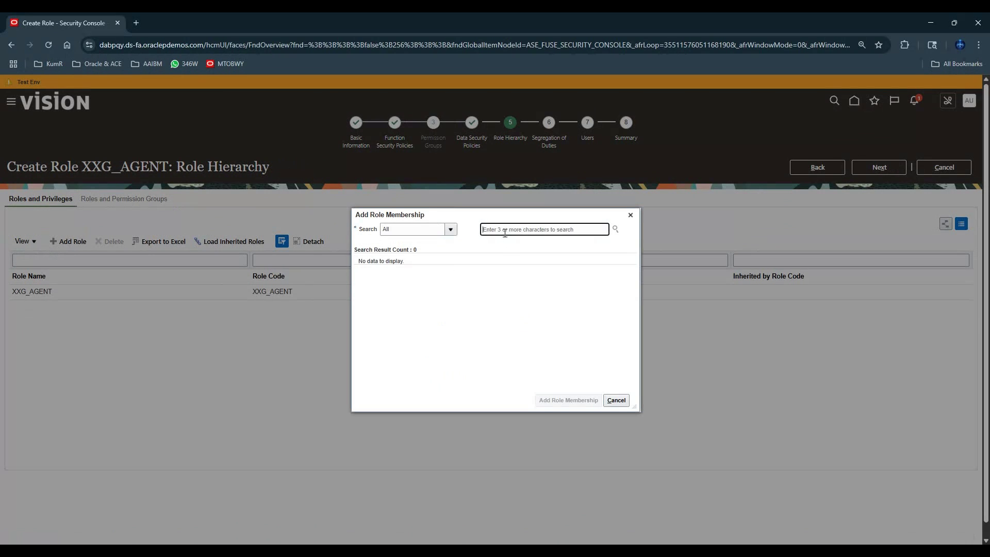
type("AGENT")
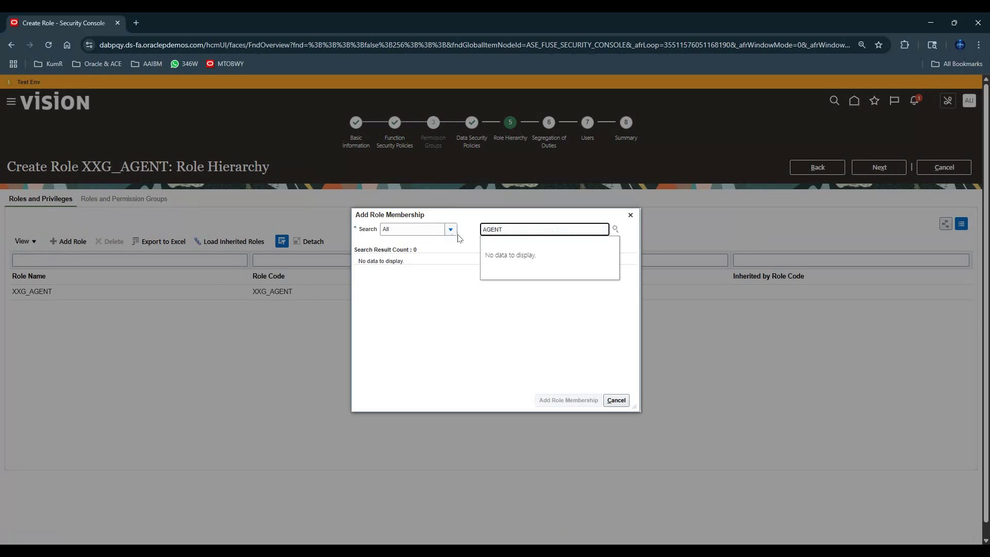
left_click(616, 400)
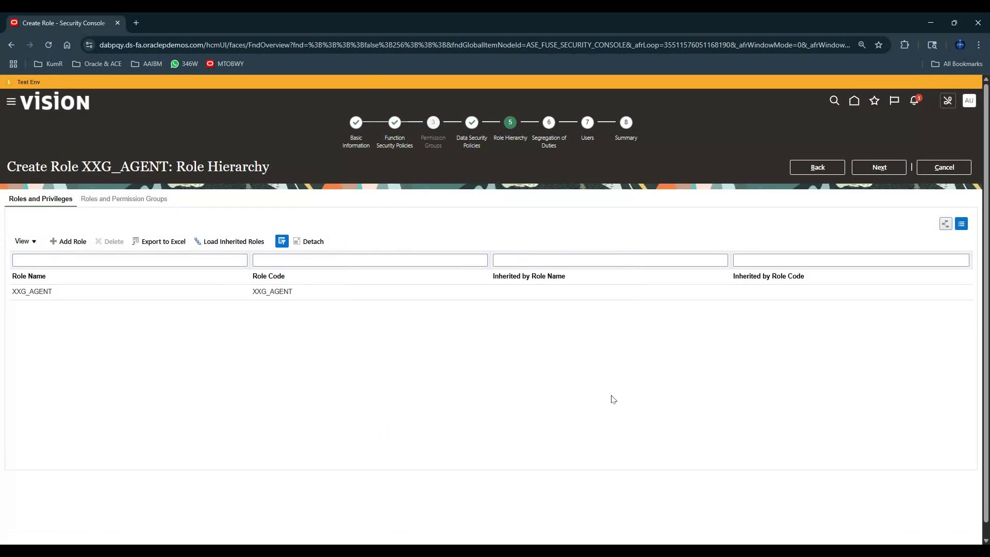
- Back on Function Security Policies, add the Access Intelligent Agent Chat privilege
left_click(814, 170)
left_click(813, 171)
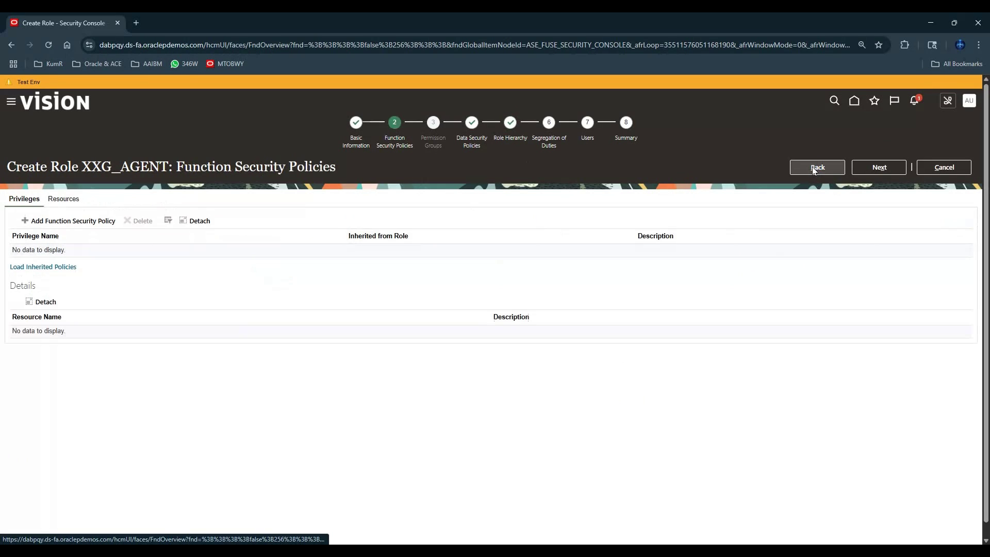
left_click(68, 221)
left_click(525, 231)
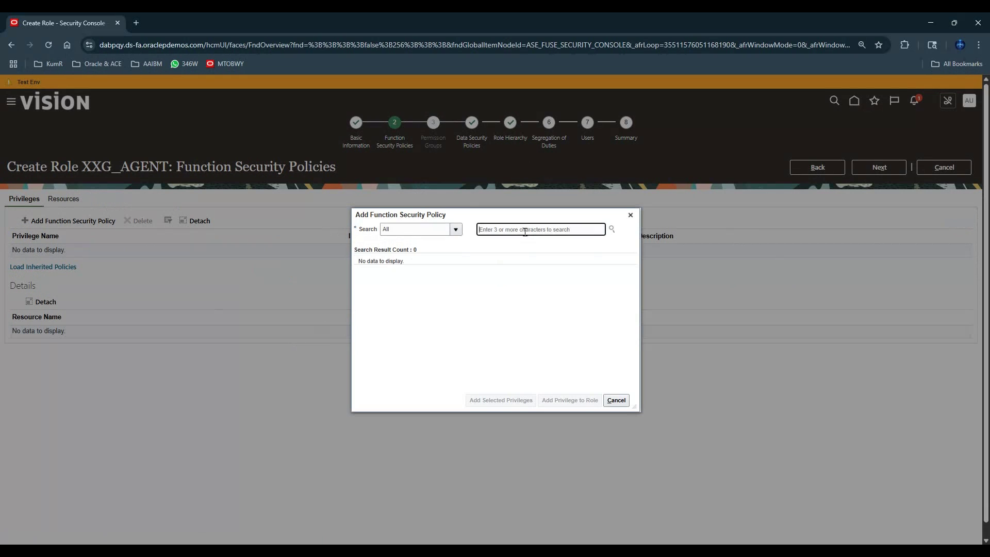
type("AGENT")
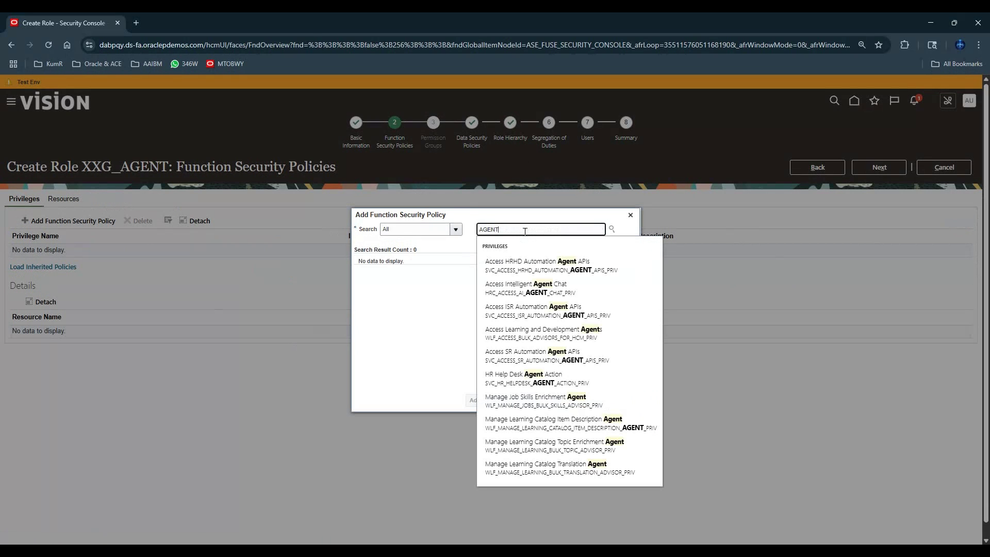
left_click(540, 289)
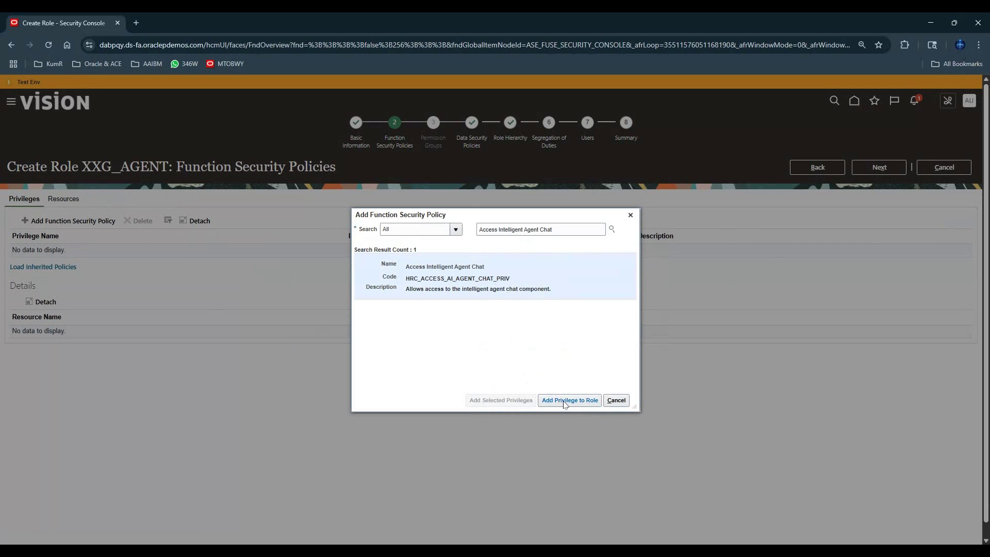
left_click(569, 400)
- Add the HR Help Desk Agent Action privilege to the role as well
left_click_drag(553, 229, 392, 211)
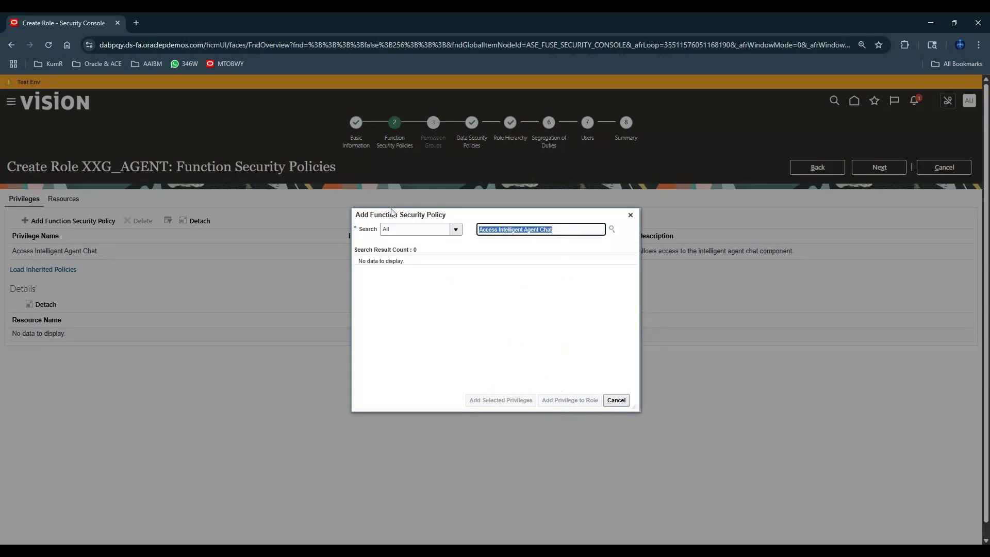
type("AGENT")
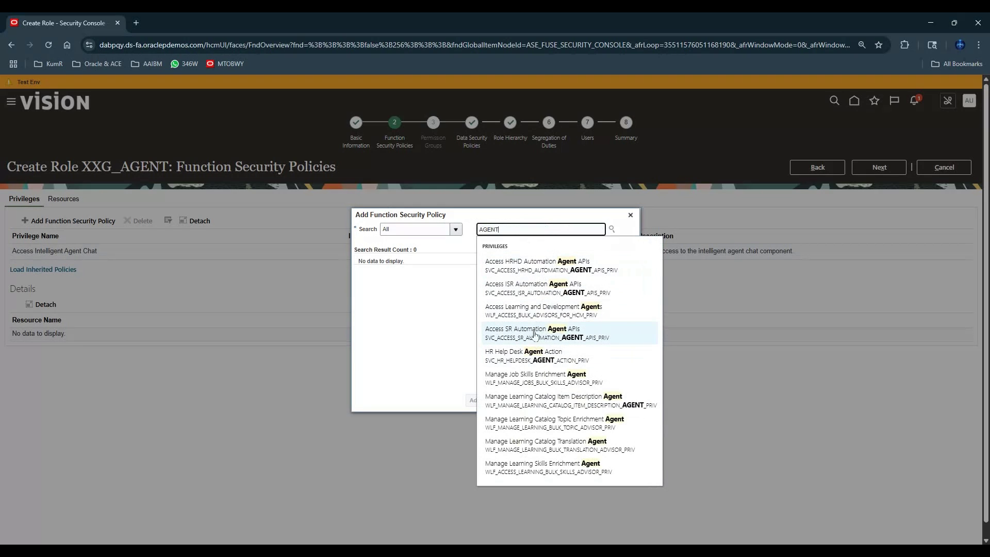
scroll(534, 318, "down", 1)
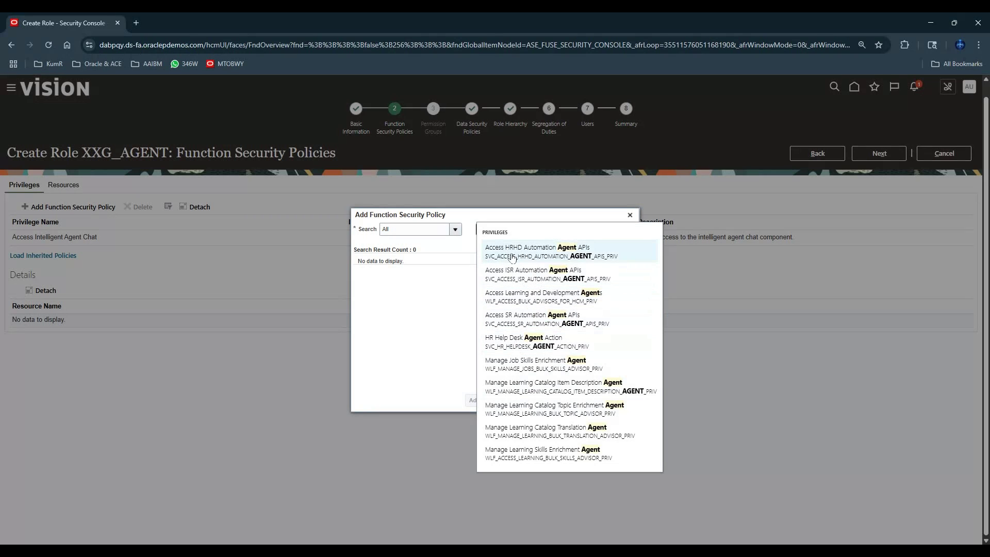
left_click(538, 341)
left_click(569, 400)
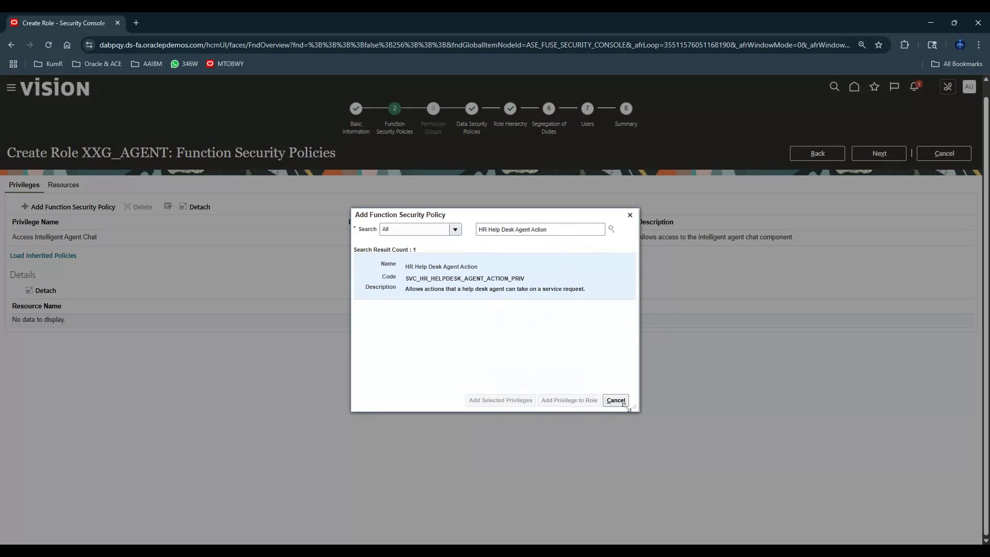
left_click(617, 401)
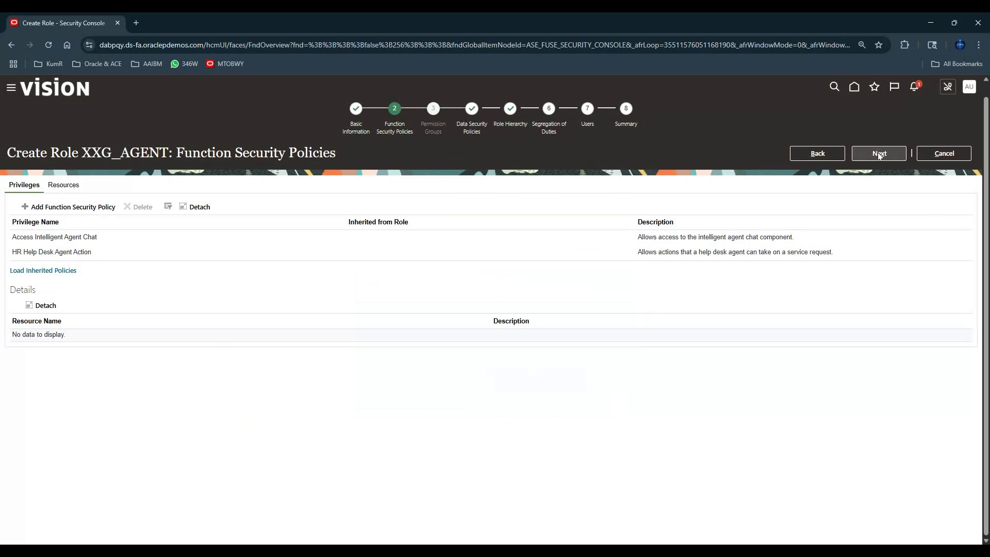
- Search AGENT for roles to inherit, add none, and advance to Segregation of Duties
left_click(879, 153)
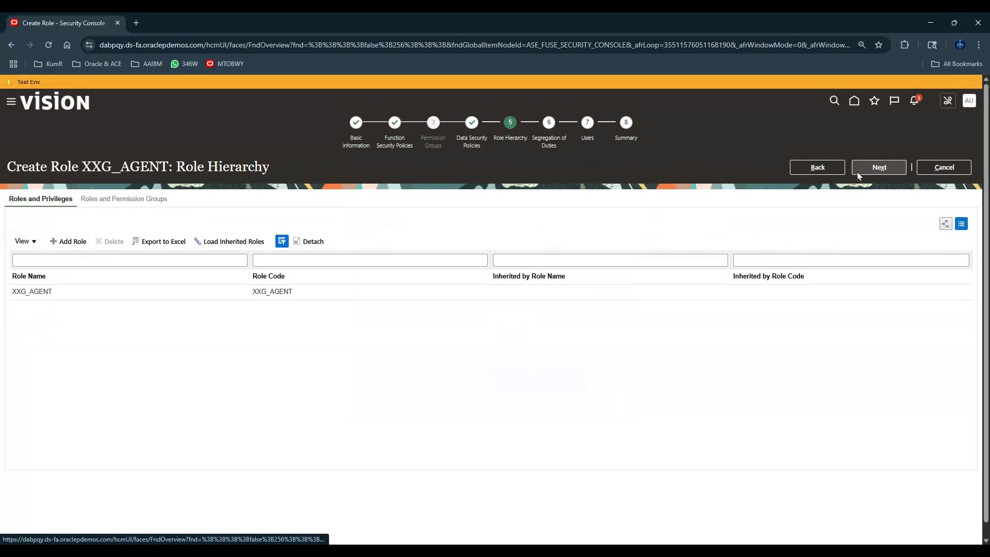
left_click(67, 241)
left_click(567, 227)
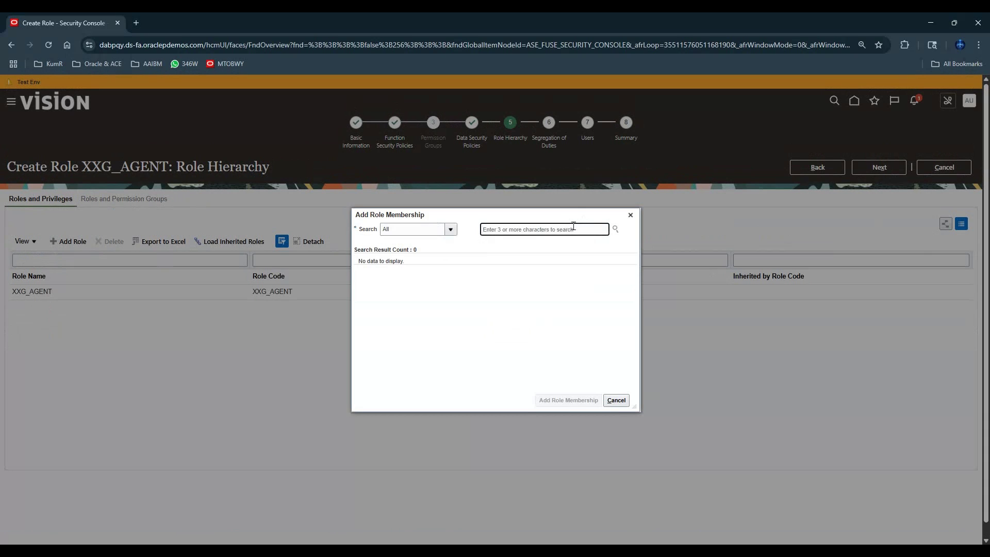
type("AGENT")
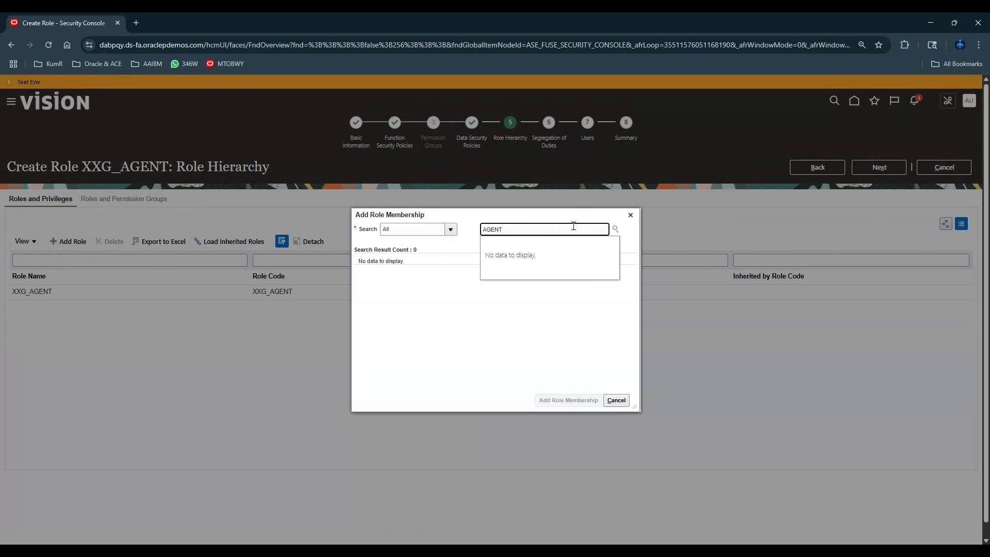
key("BackSpace")
key("BackSpace")
key("BackSpace")
key("BackSpace")
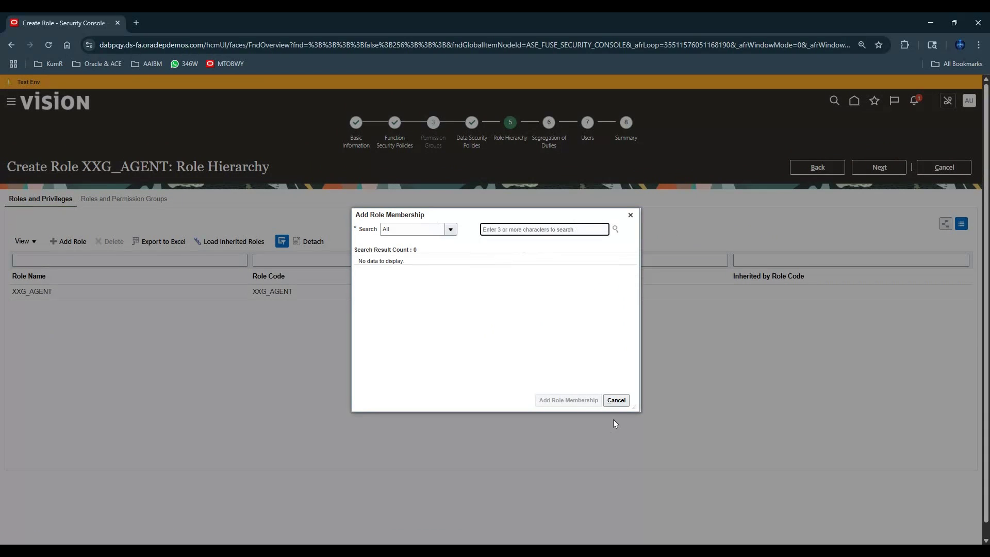
left_click(616, 400)
left_click(889, 168)
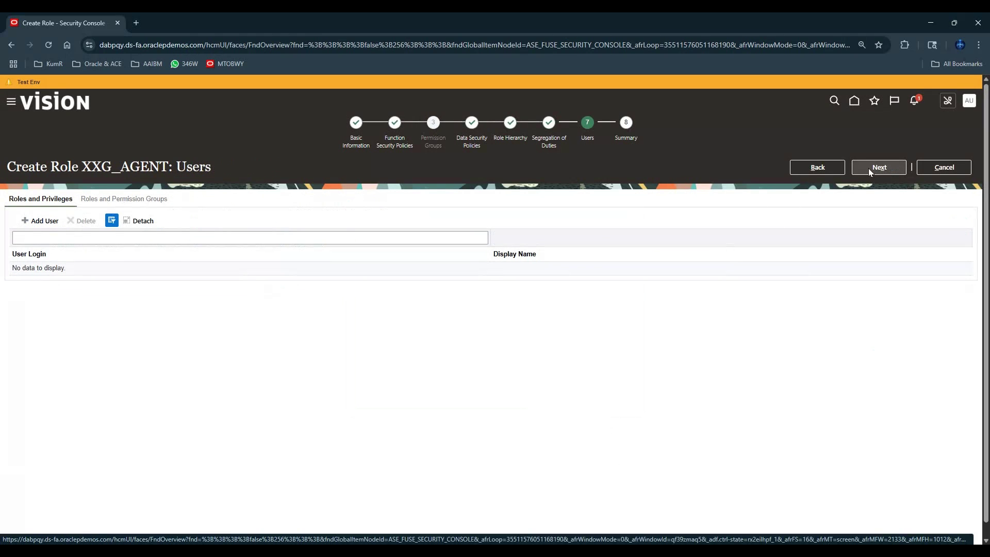
- Add the demo user found by searching APPS to the XXG_AGENT role
left_click(41, 221)
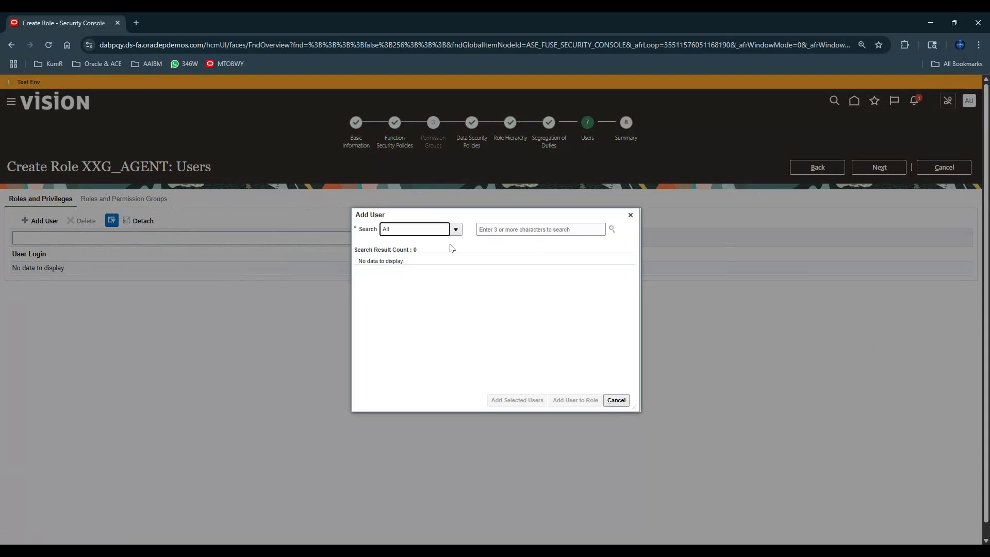
left_click(535, 230)
type("APPS")
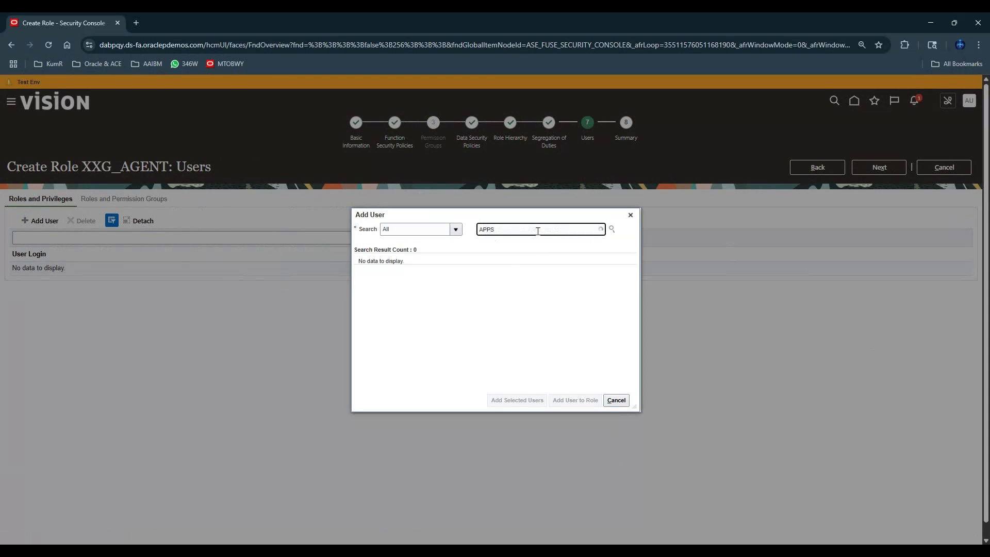
left_click(513, 271)
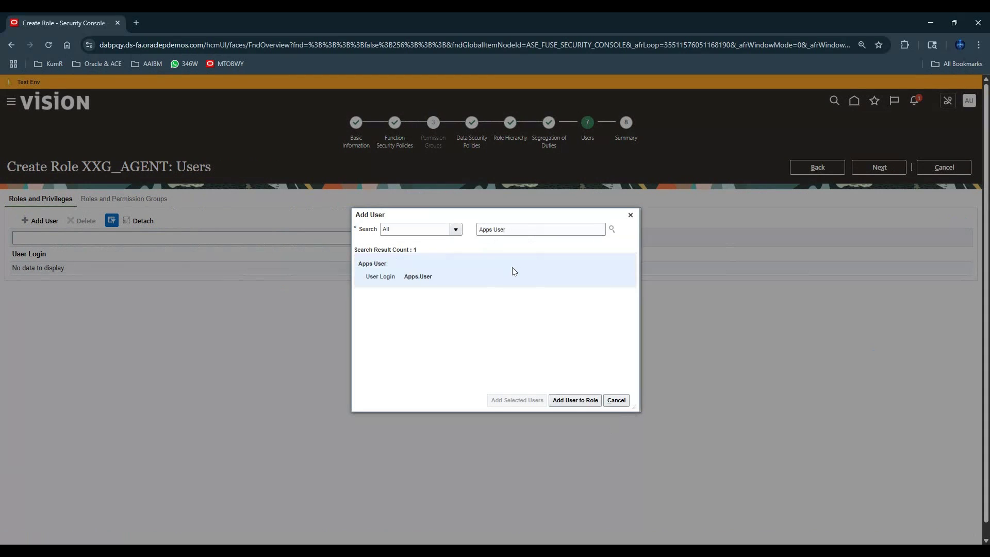
left_click(575, 400)
left_click(616, 400)
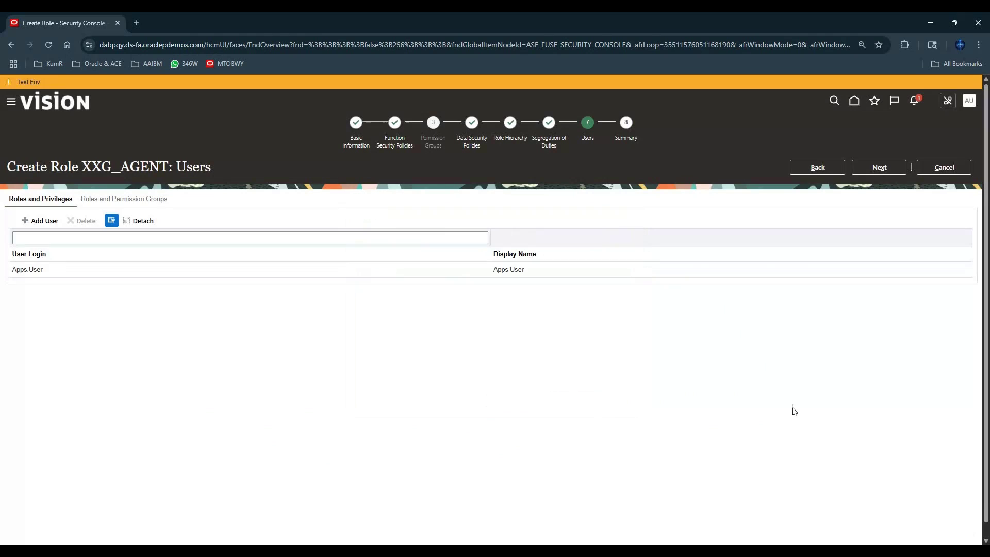
- Move to the summary, save and close the role, and acknowledge the confirmation
left_click(884, 169)
left_click(884, 169)
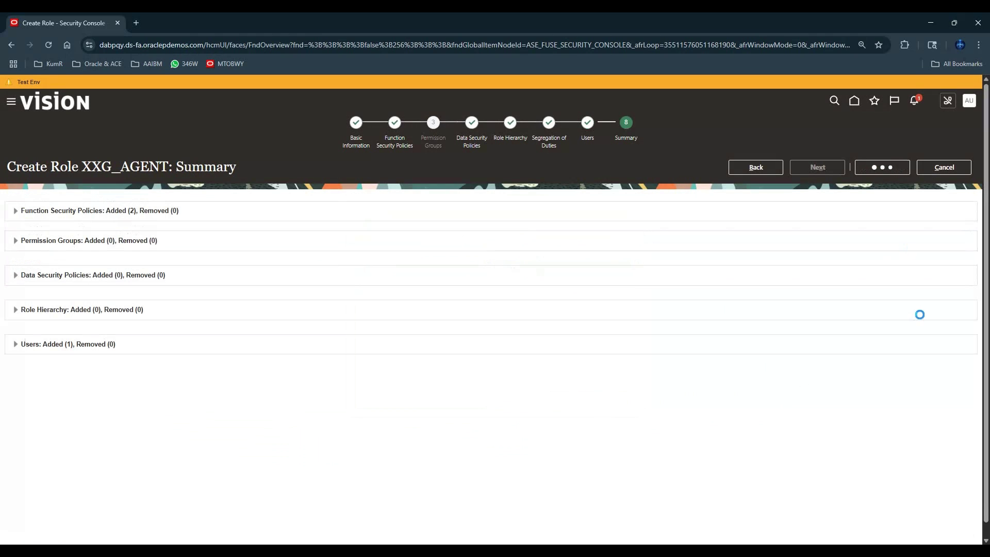
left_click(521, 207)
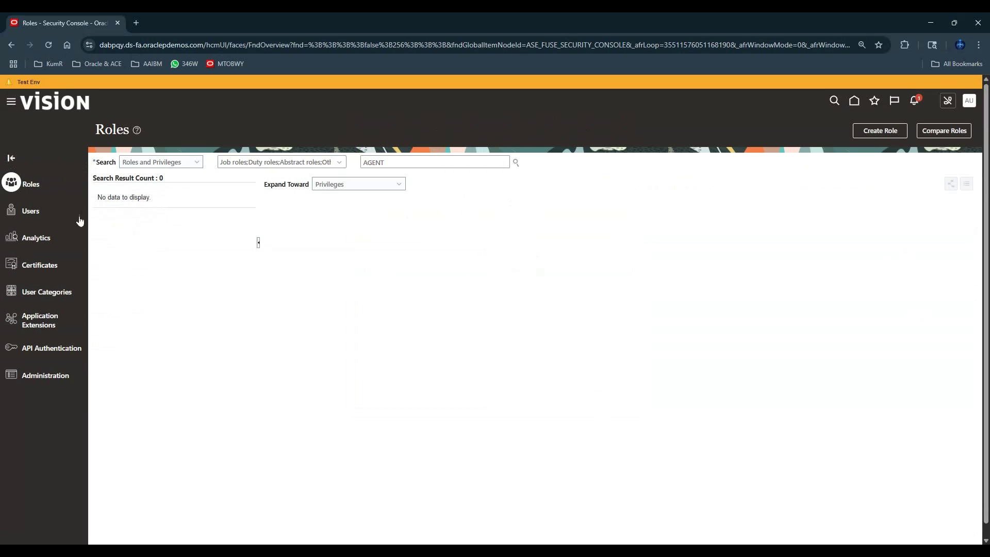
- Find the APPS demo user under Users and confirm XXG_AGENT appears in its roles
left_click(31, 211)
left_click(368, 161)
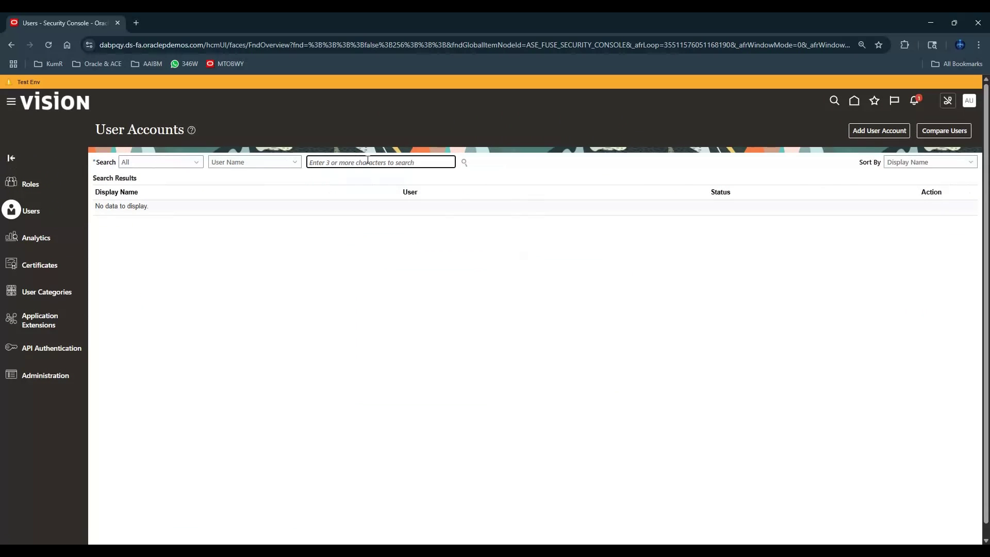
type("APPS")
key("Return")
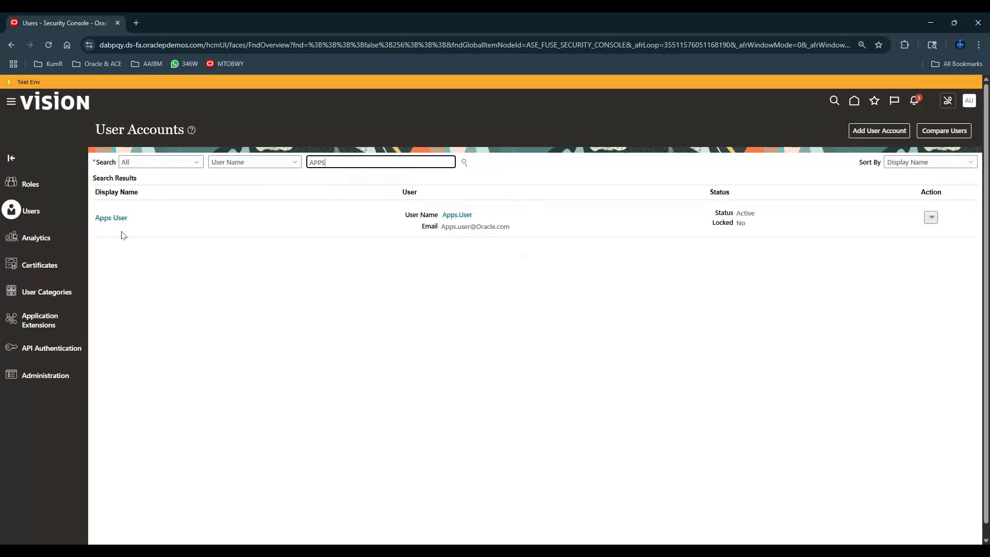
left_click(115, 218)
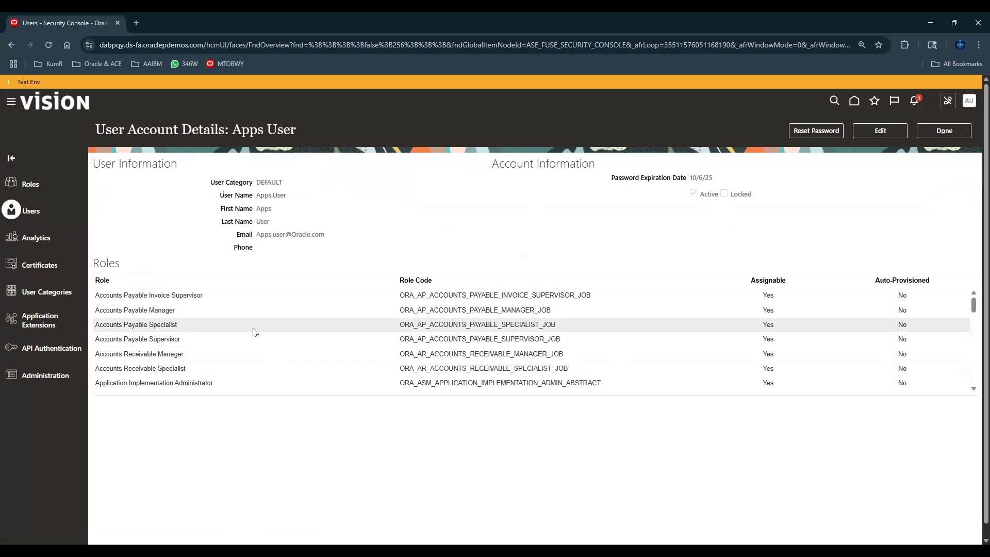
scroll(254, 330, "down", 3)
scroll(254, 331, "down", 3)
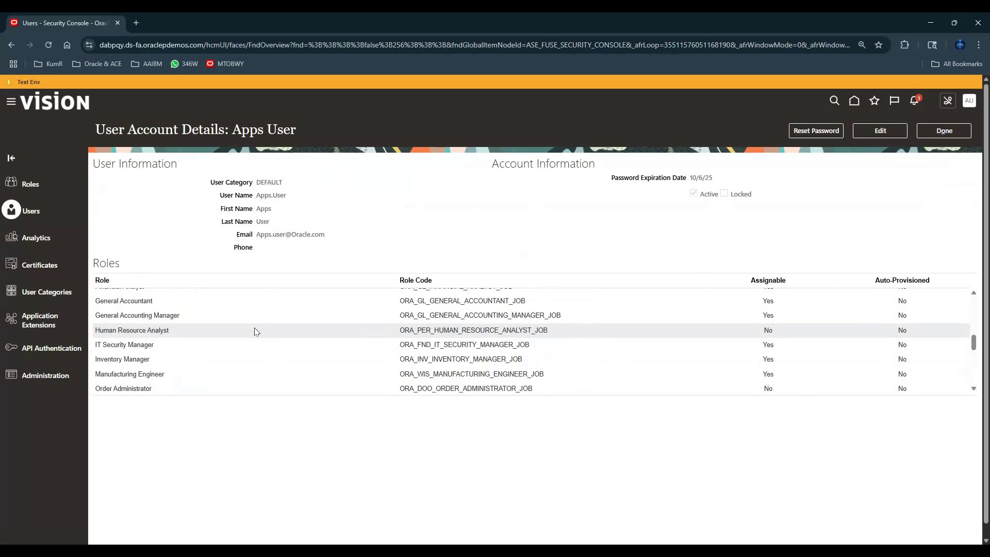
scroll(254, 331, "down", 6)
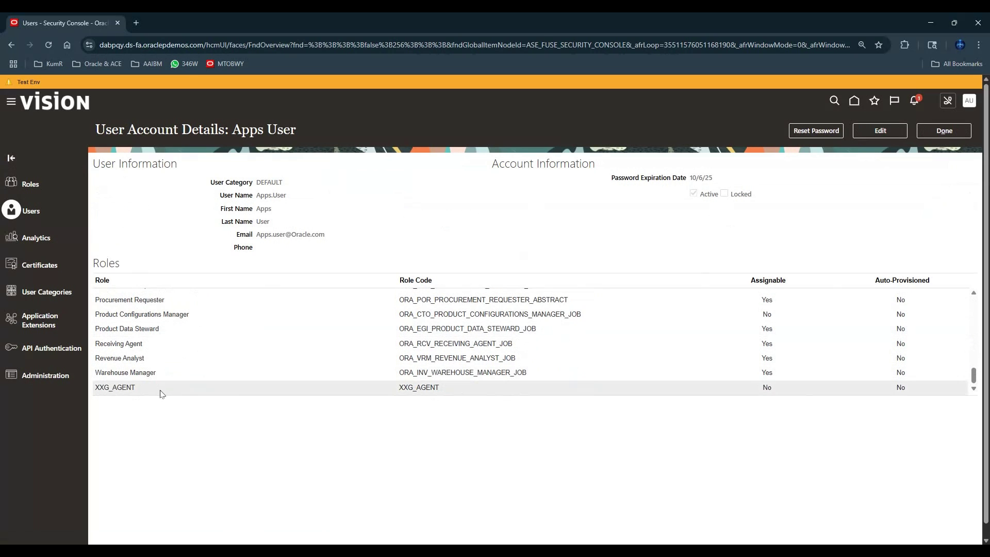
scroll(316, 342, "up", 10)
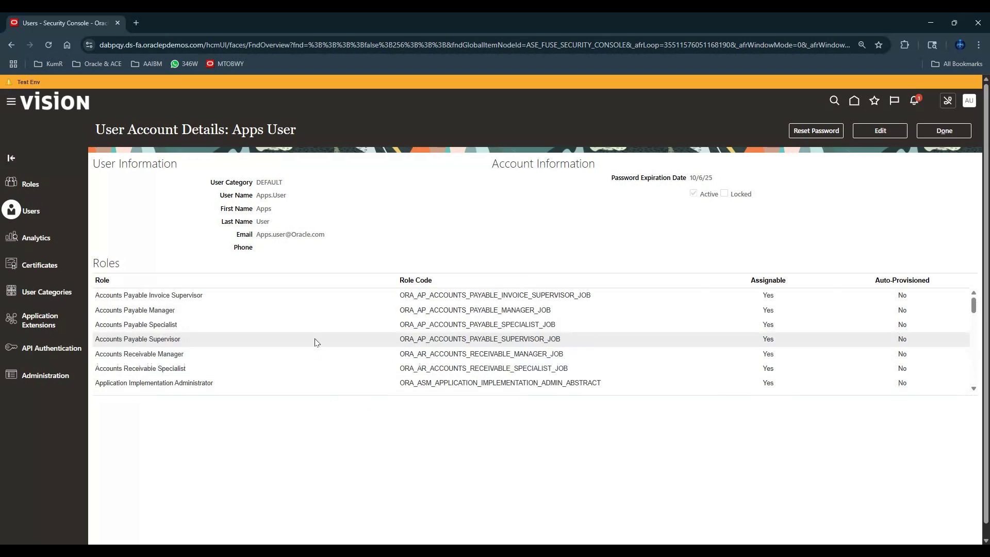
- Close the account details and go to Setup and Maintenance (Setup: Financials)
left_click(948, 131)
left_click(962, 101)
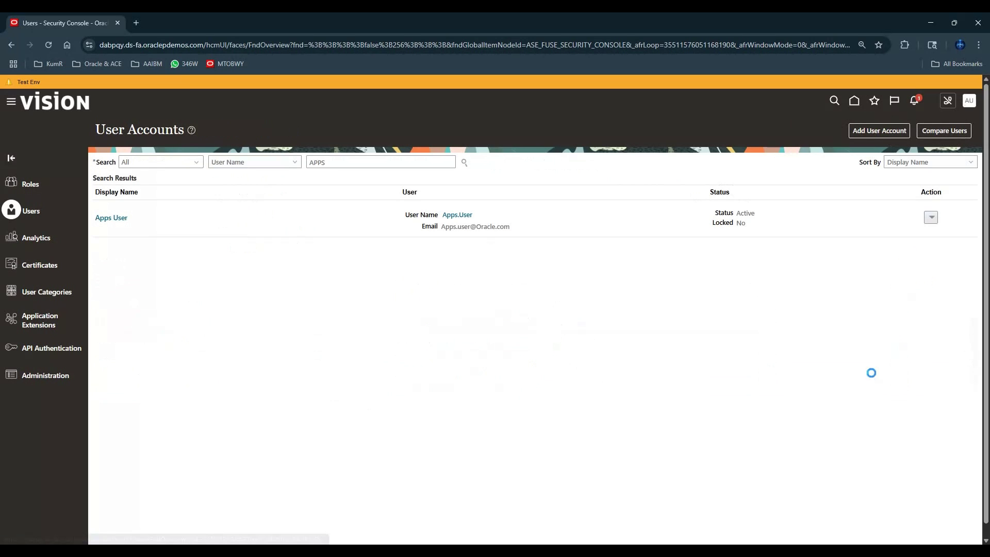
left_click(804, 242)
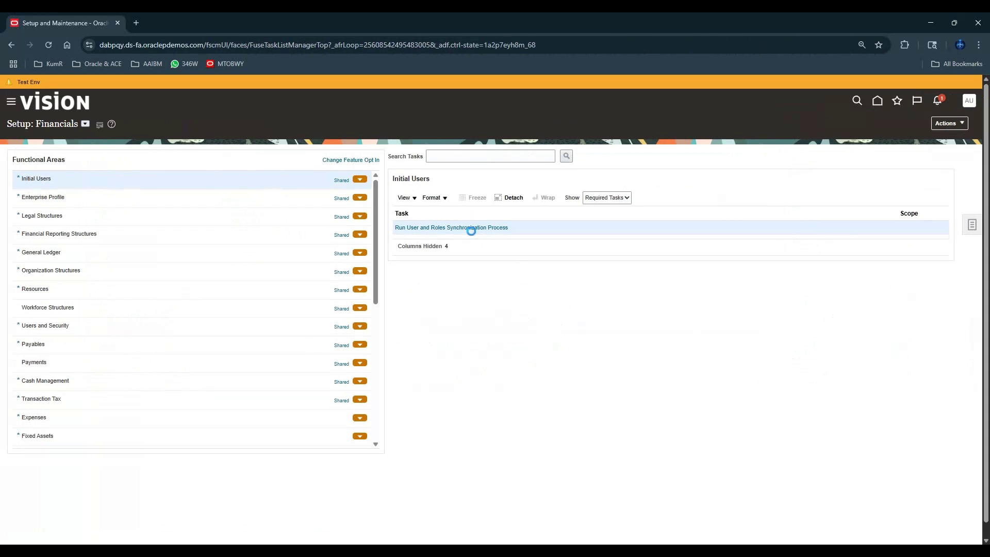
- Submit the Run User and Roles Synchronization Process task
left_click(471, 227)
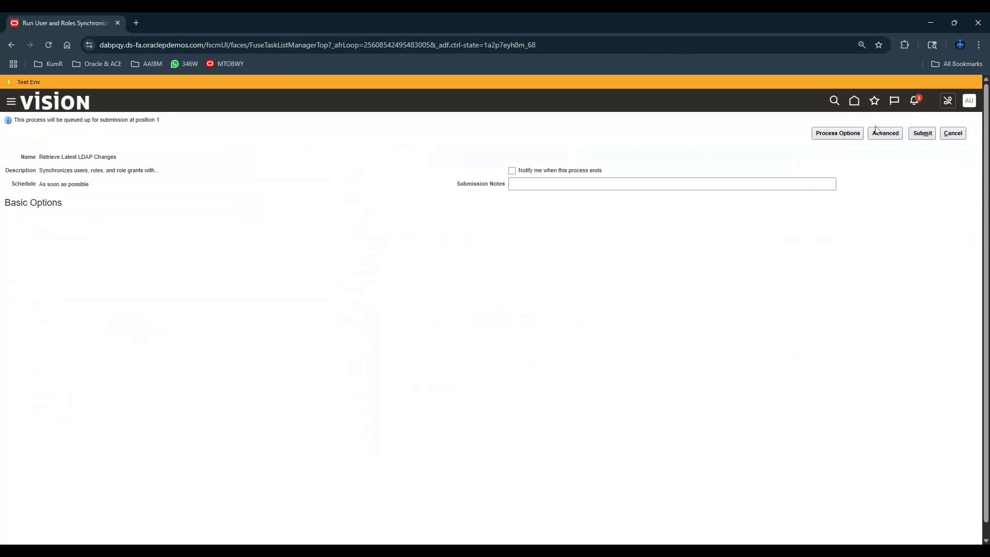
left_click(922, 133)
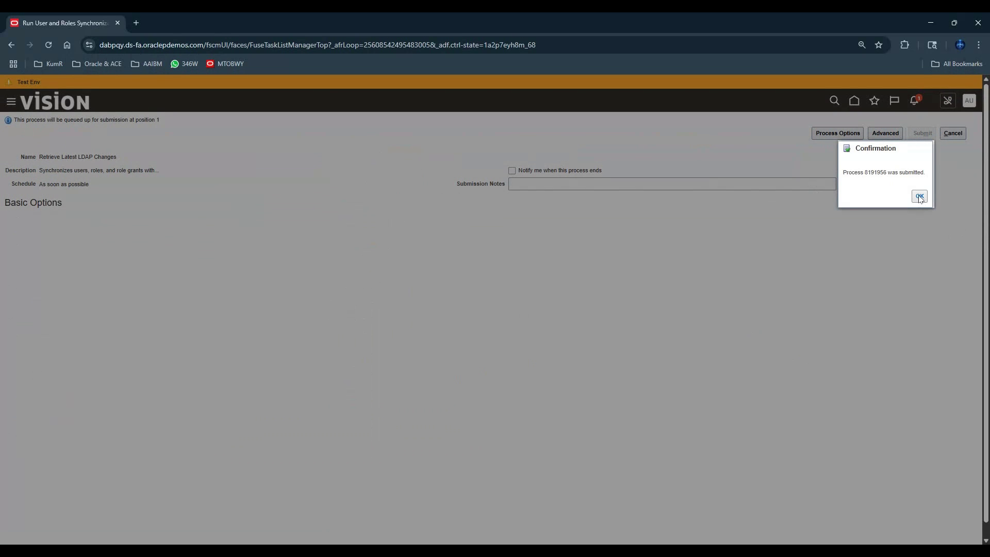
left_click(920, 198)
- Check the Retrieve Latest LDAP Changes job in Scheduled Processes (Blocked), then sign out
left_click(11, 101)
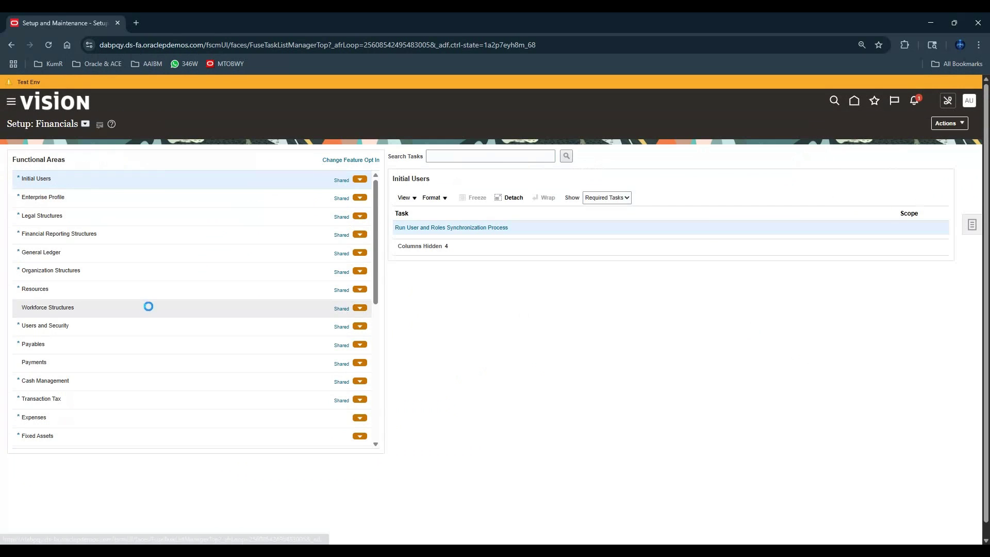
scroll(128, 424, "down", 7)
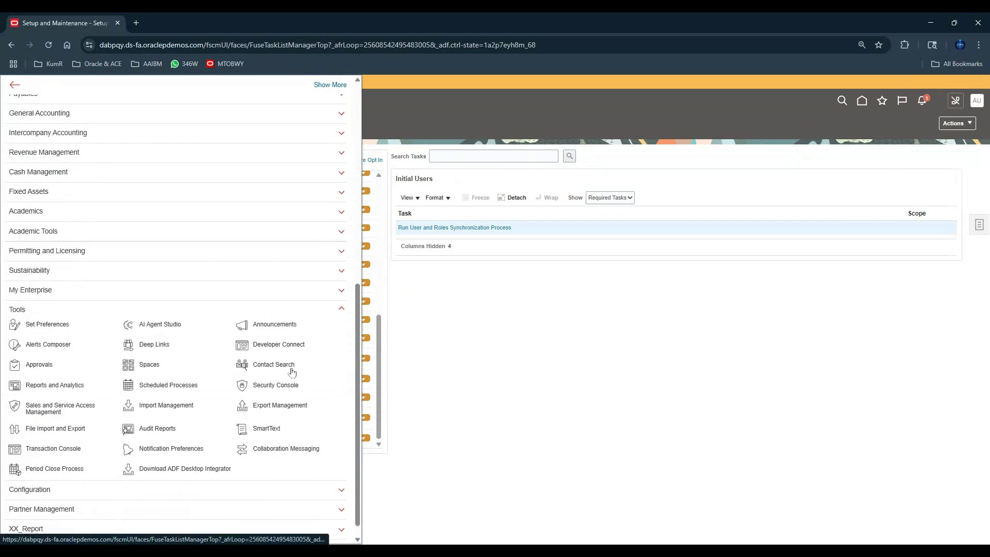
left_click(161, 393)
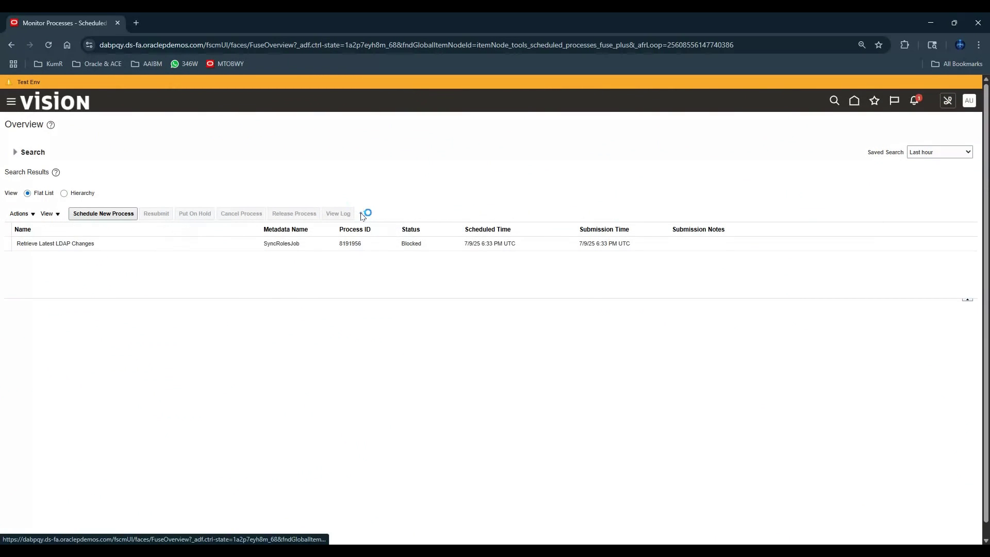
left_click(410, 246)
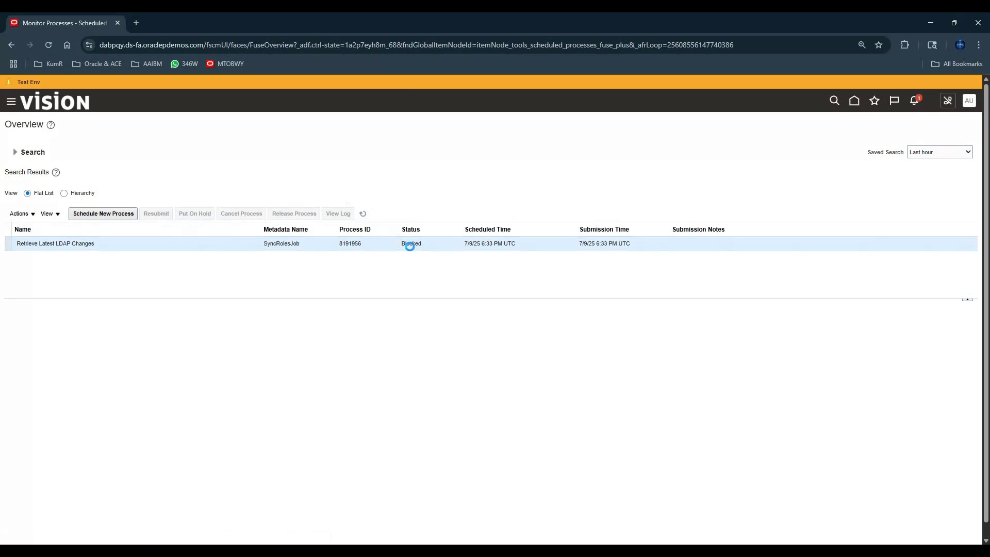
left_click(362, 213)
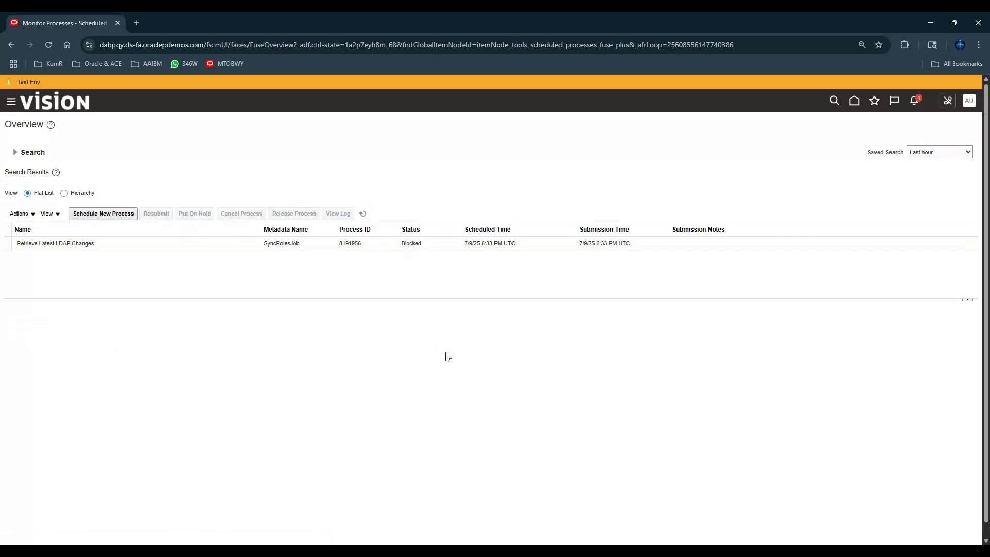
left_click(362, 213)
left_click(8, 244)
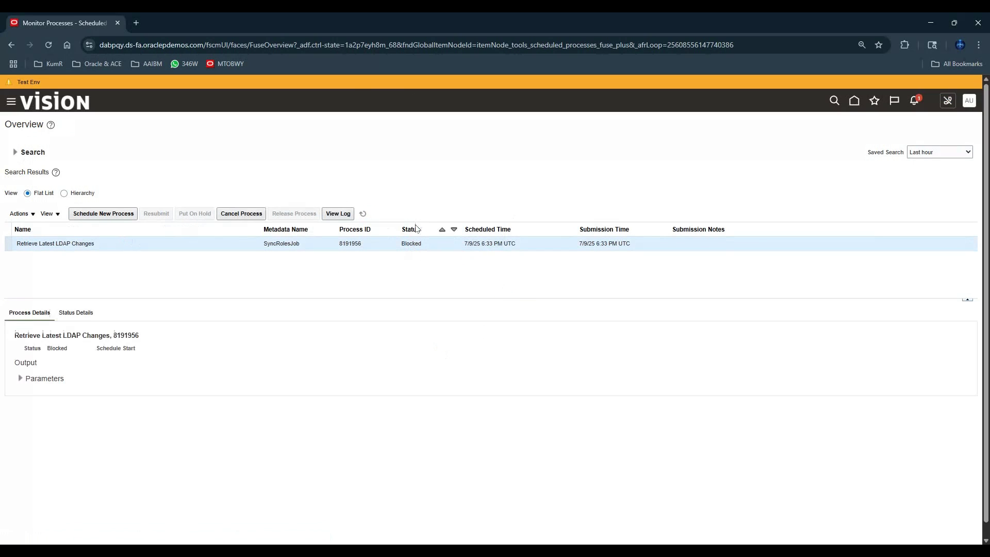
left_click(362, 214)
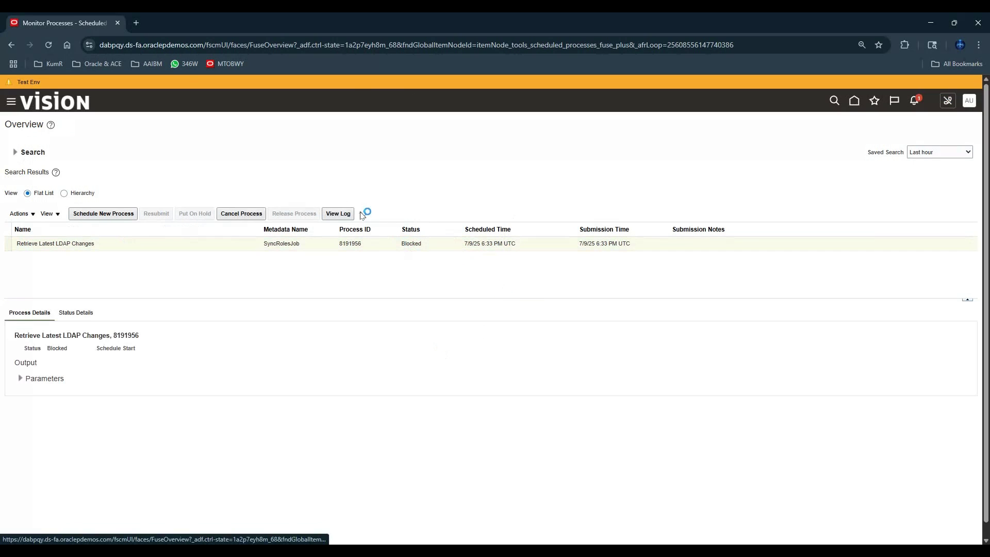
left_click(969, 100)
left_click(952, 122)
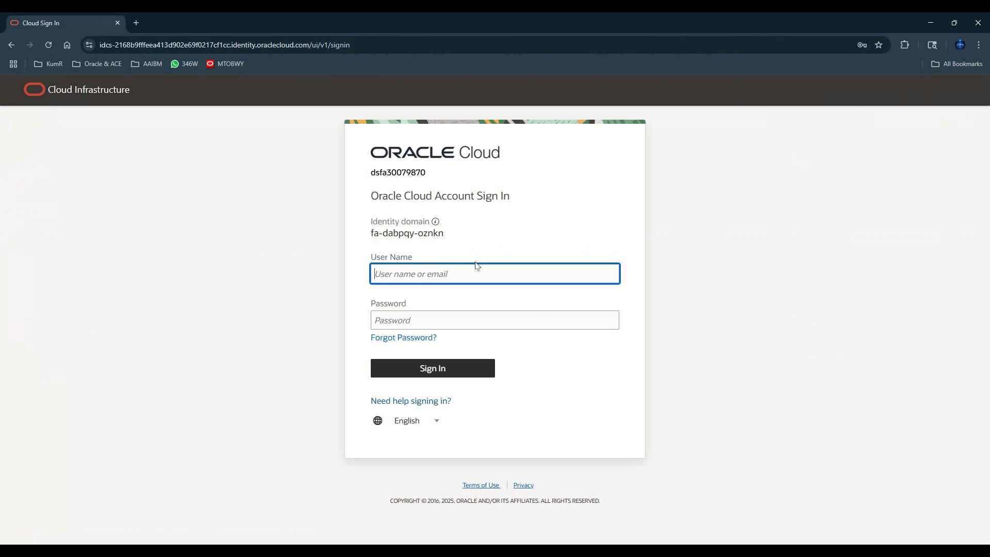
- Sign back in with the saved demo-user login and expand Tools in the Navigator
left_click(443, 269)
left_click(661, 99)
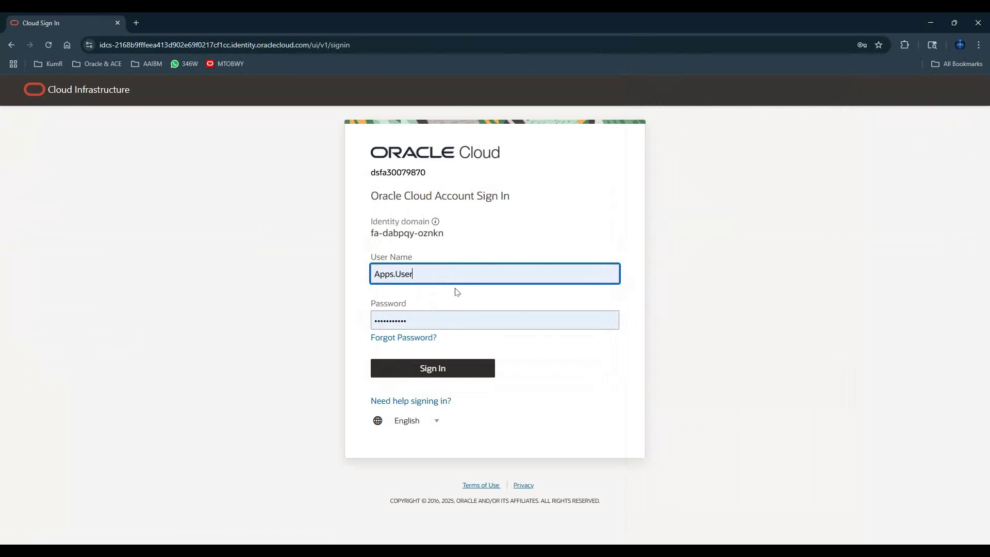
left_click(444, 369)
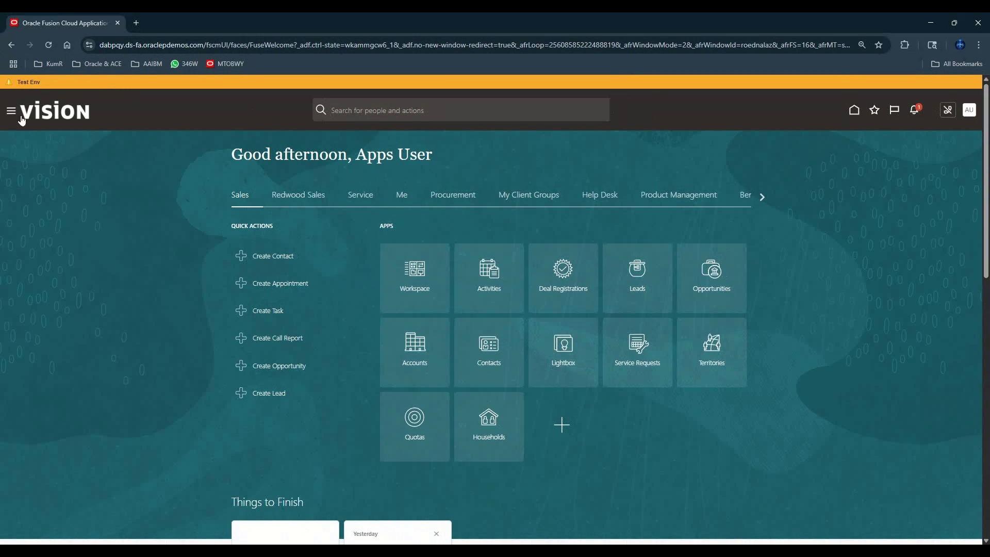
left_click(9, 113)
scroll(40, 191, "down", 5)
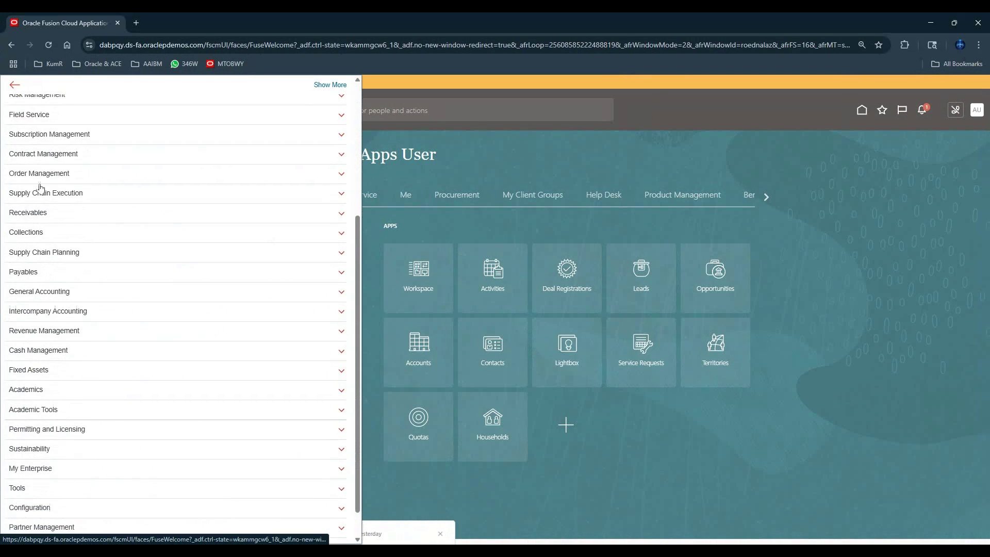
left_click(29, 458)
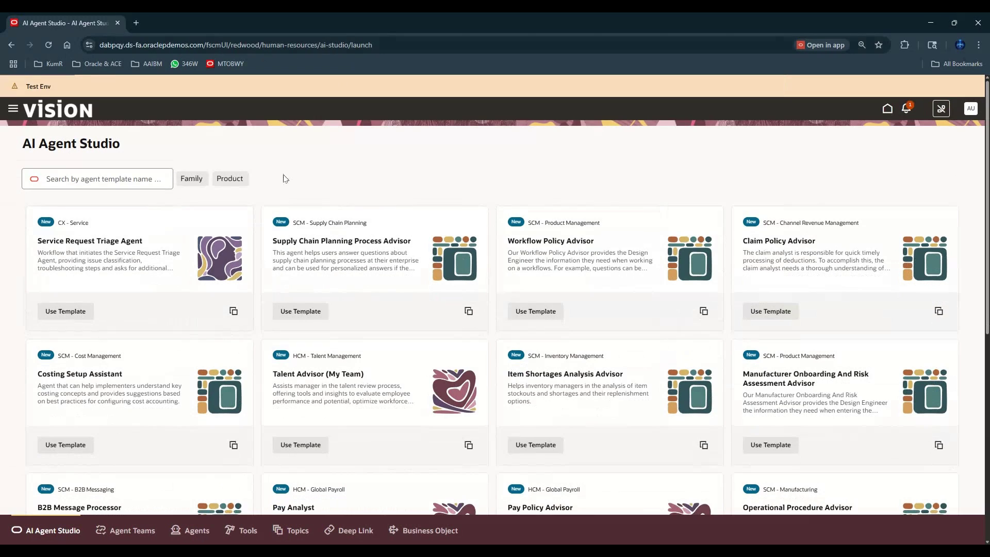
scroll(206, 197, "down", 2)
scroll(206, 197, "down", 18)
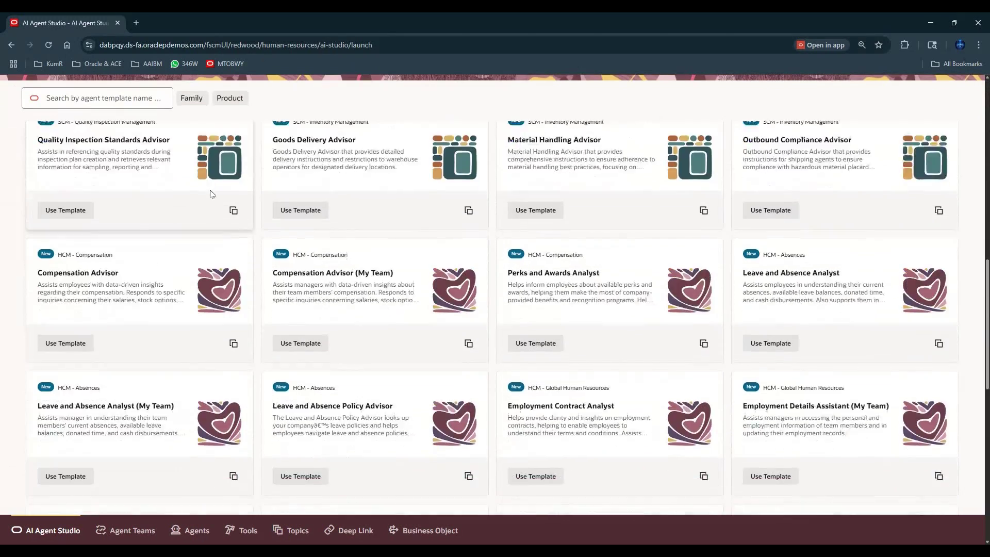
scroll(215, 192, "up", 4)
scroll(214, 192, "up", 15)
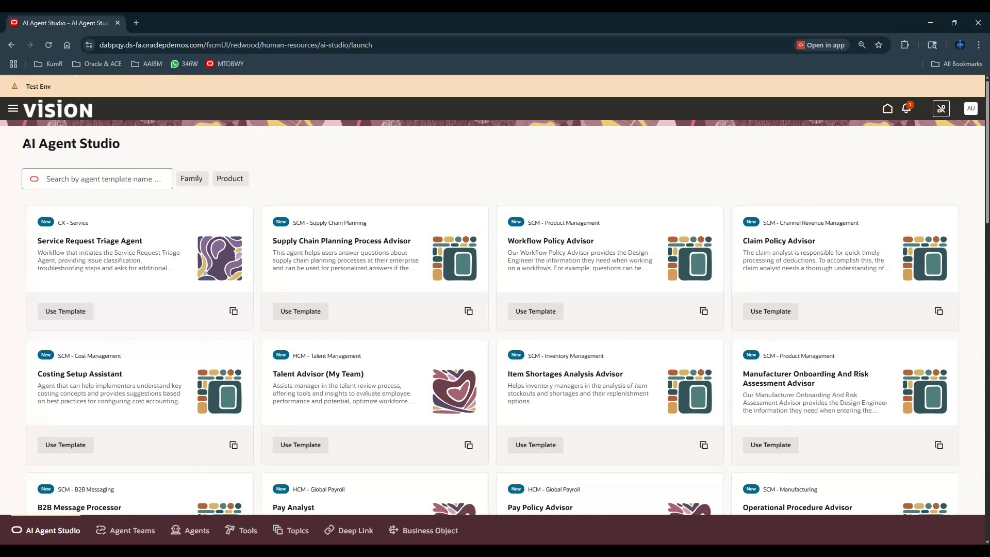
left_click_drag(32, 144, 129, 141)
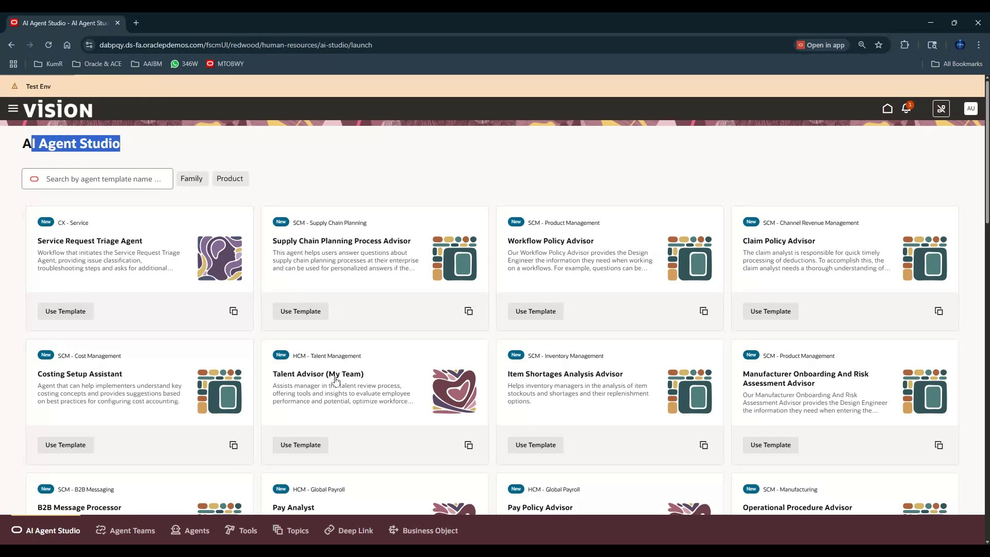
scroll(522, 274, "down", 4)
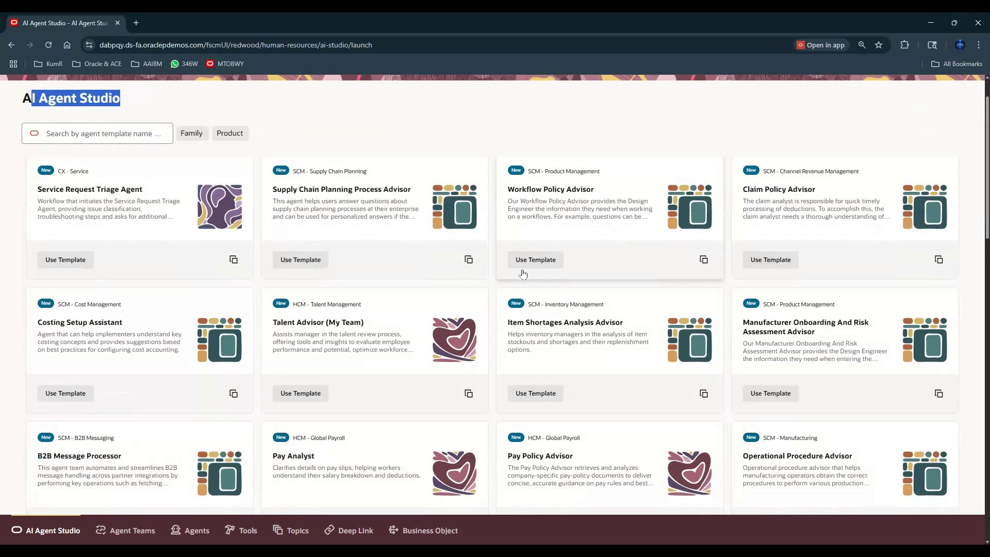
scroll(522, 273, "down", 5)
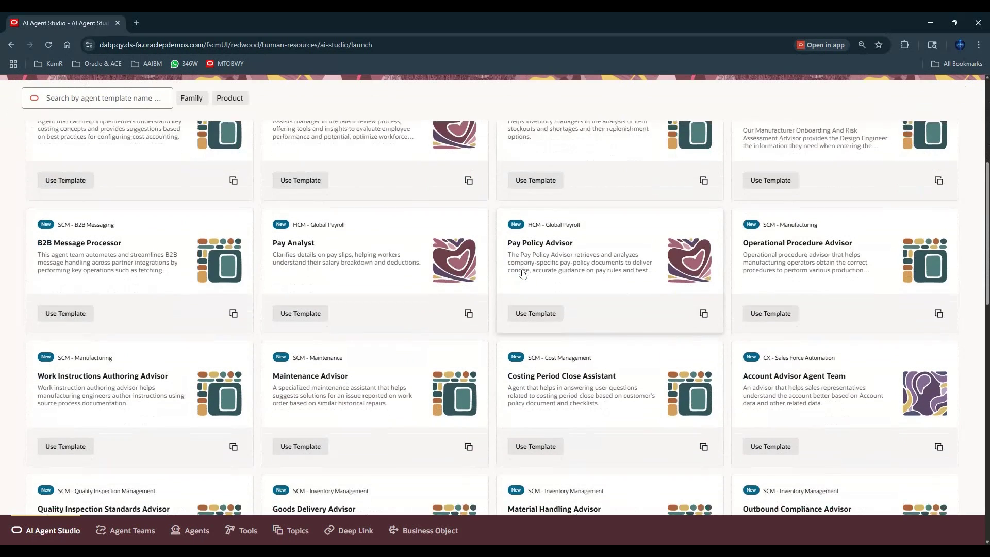
scroll(523, 273, "down", 4)
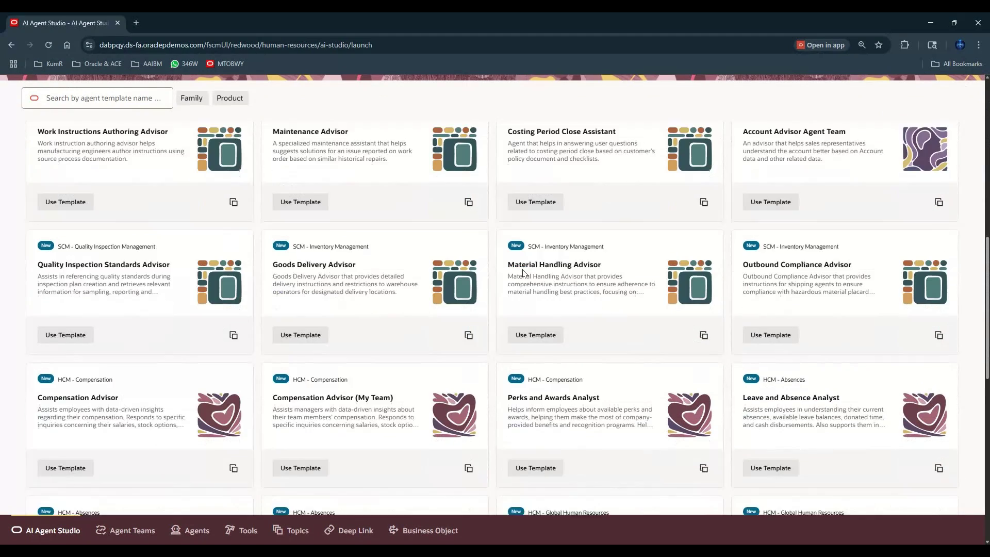
scroll(523, 273, "down", 4)
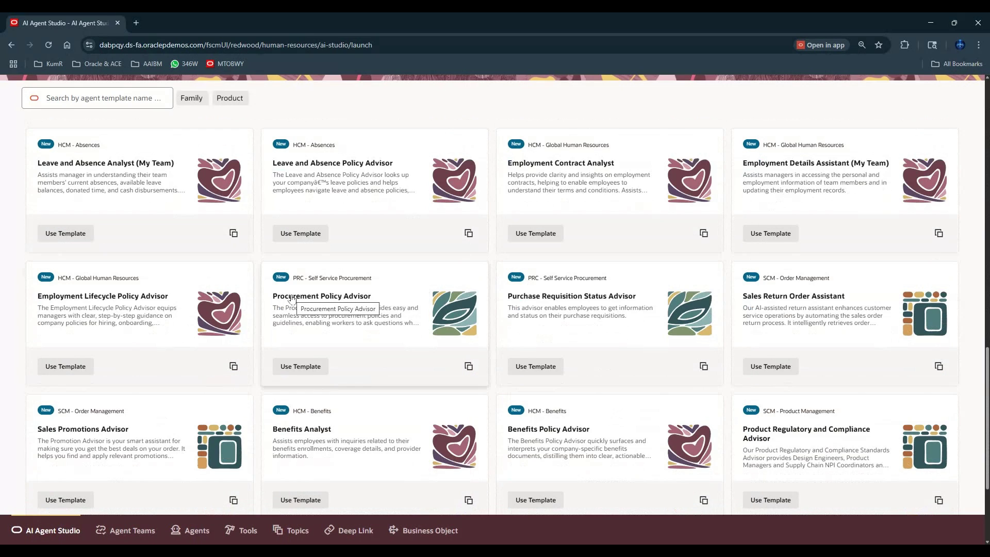
scroll(291, 299, "down", 3)
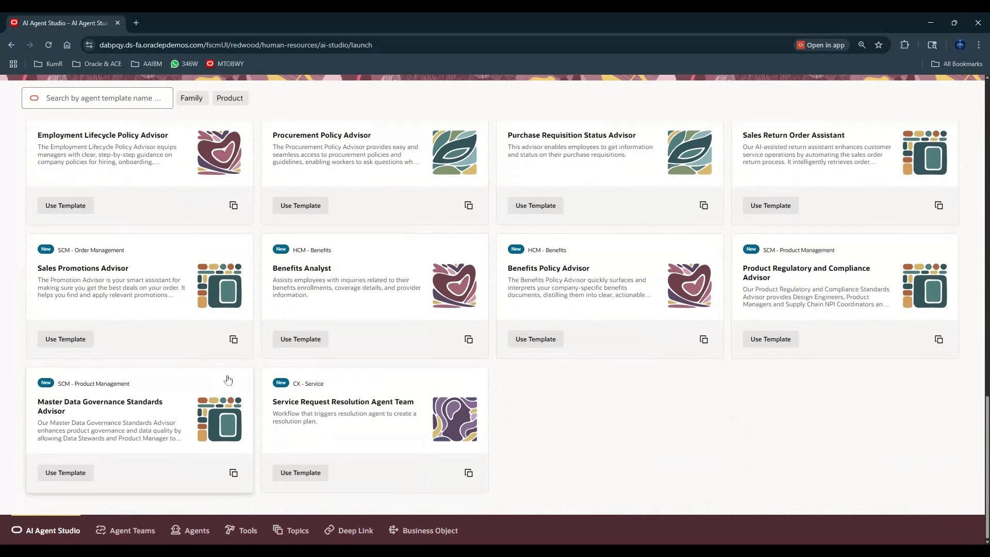
scroll(222, 387, "up", 15)
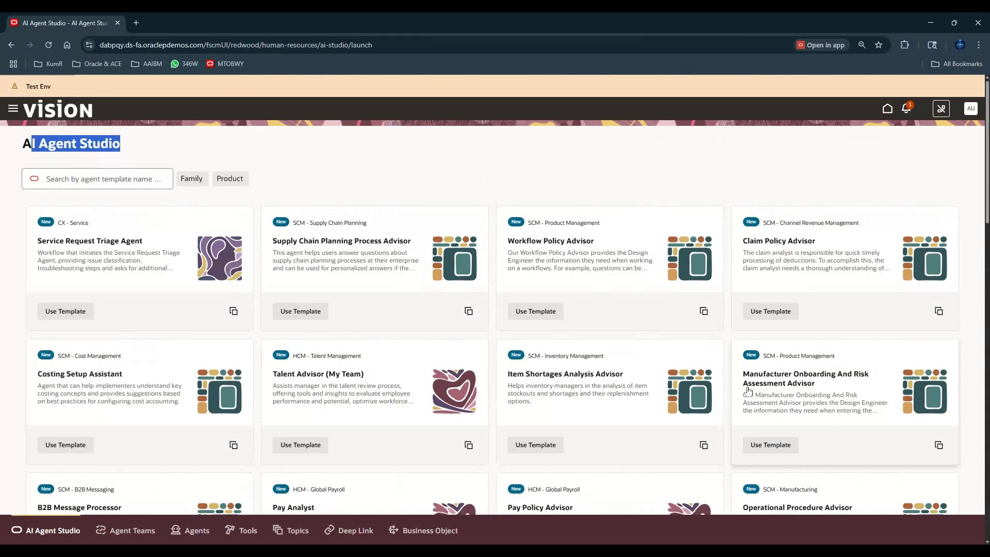
scroll(626, 359, "down", 2)
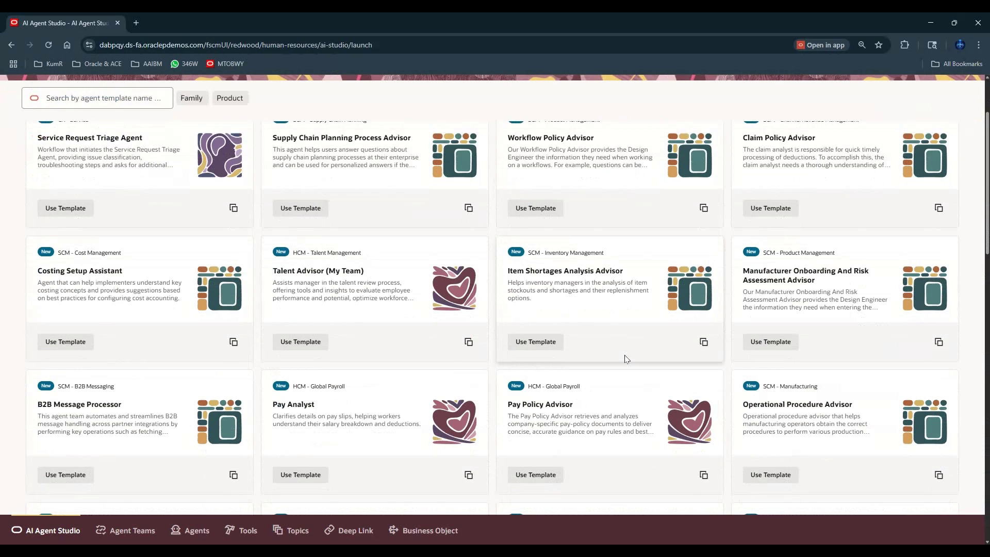
scroll(625, 359, "down", 1)
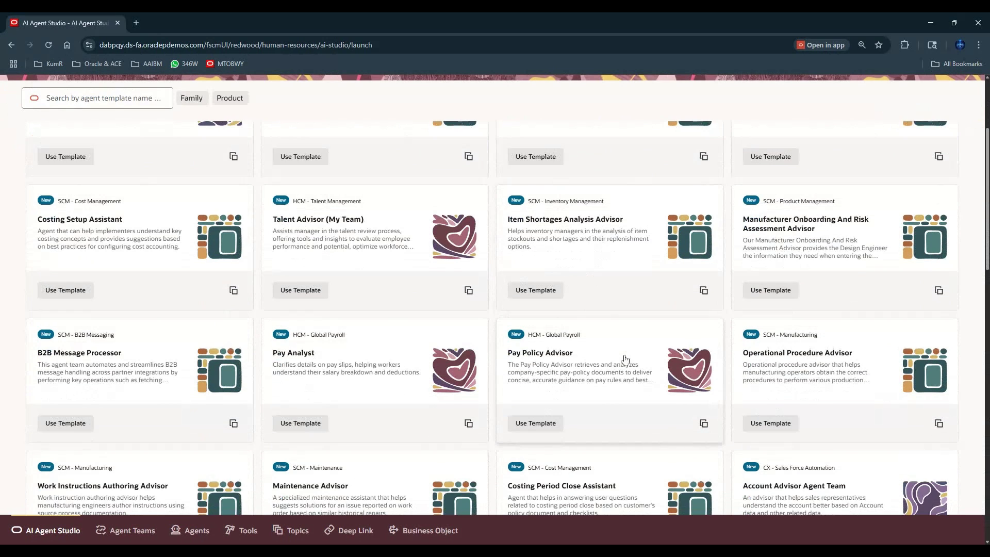
scroll(626, 360, "down", 1)
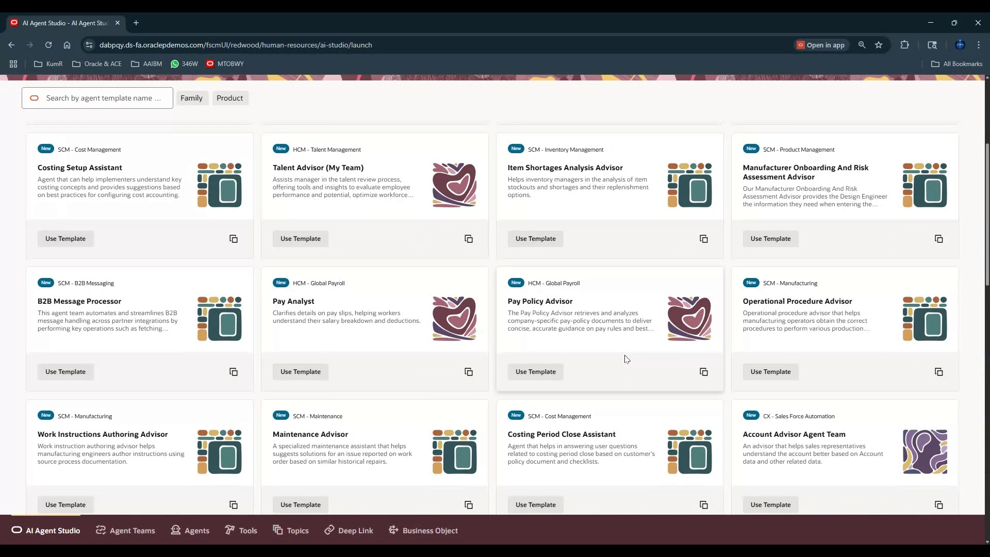
scroll(625, 359, "down", 2)
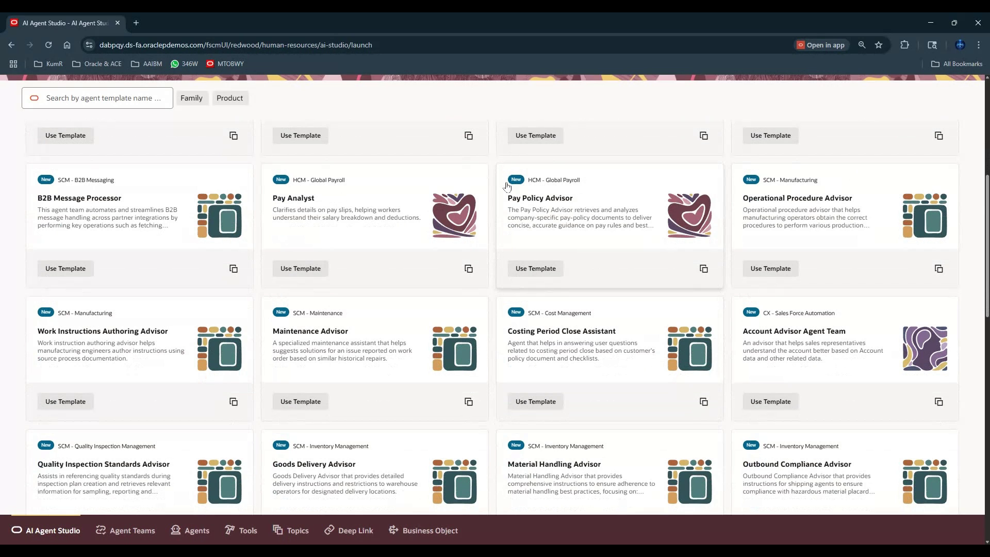
scroll(506, 186, "down", 4)
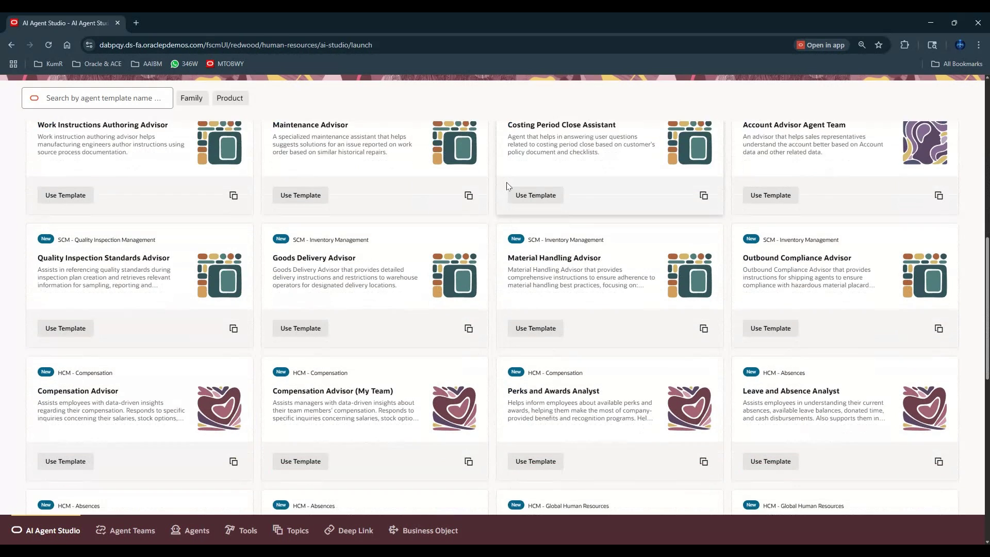
scroll(506, 186, "down", 5)
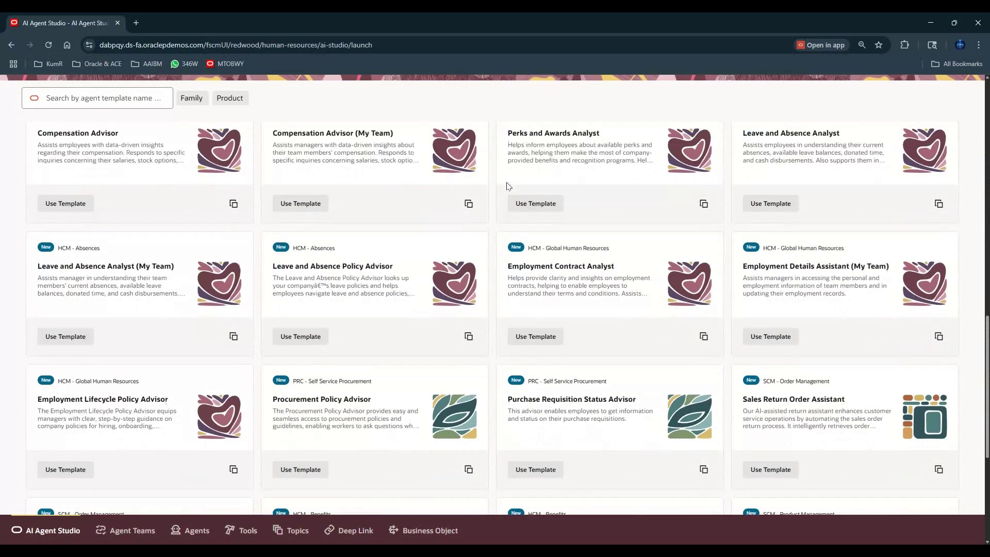
scroll(507, 186, "down", 2)
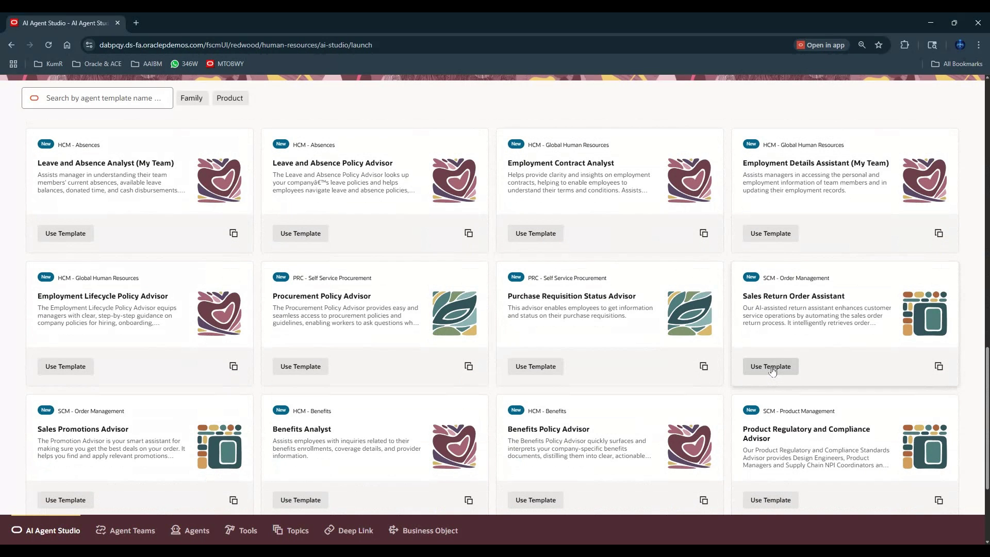
left_click(771, 367)
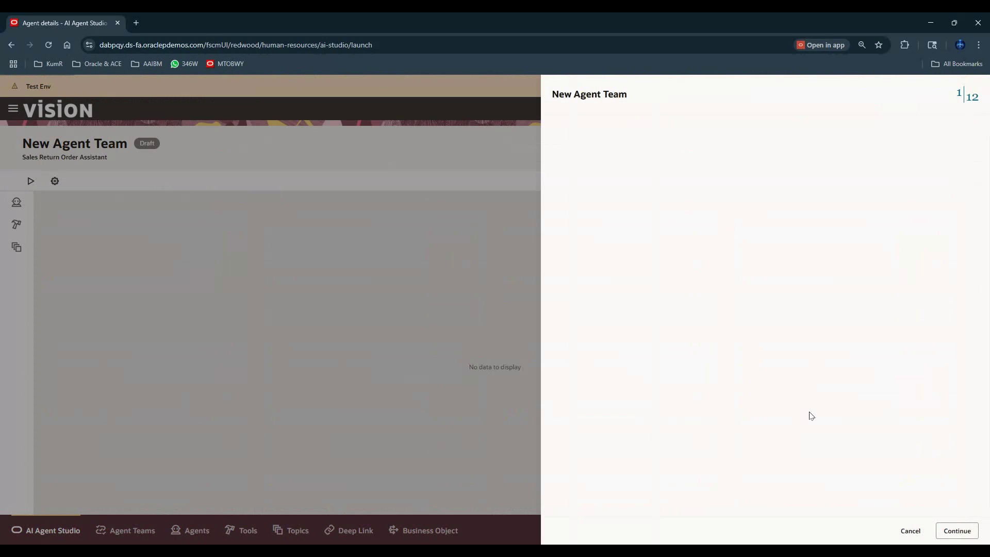
left_click(668, 178)
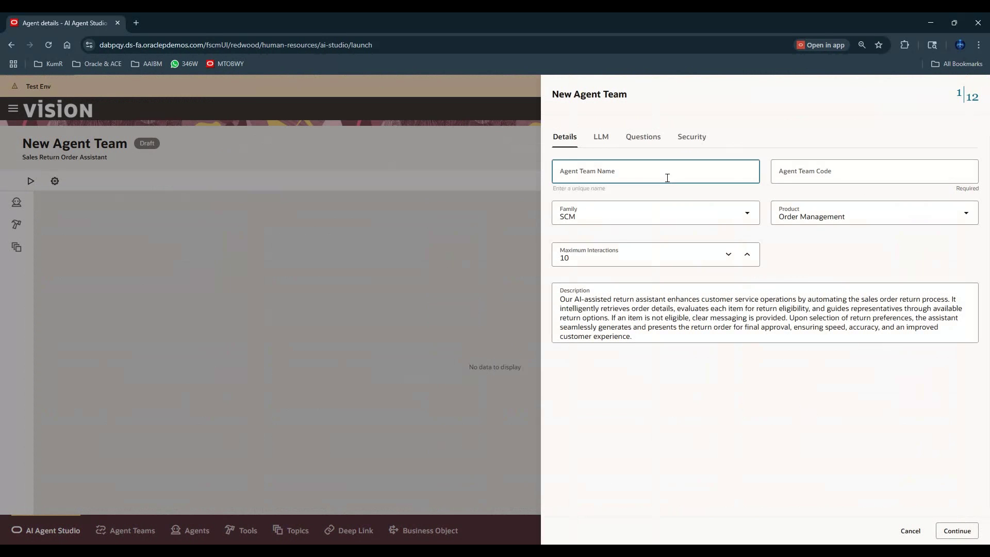
type("TEST")
key("Tab")
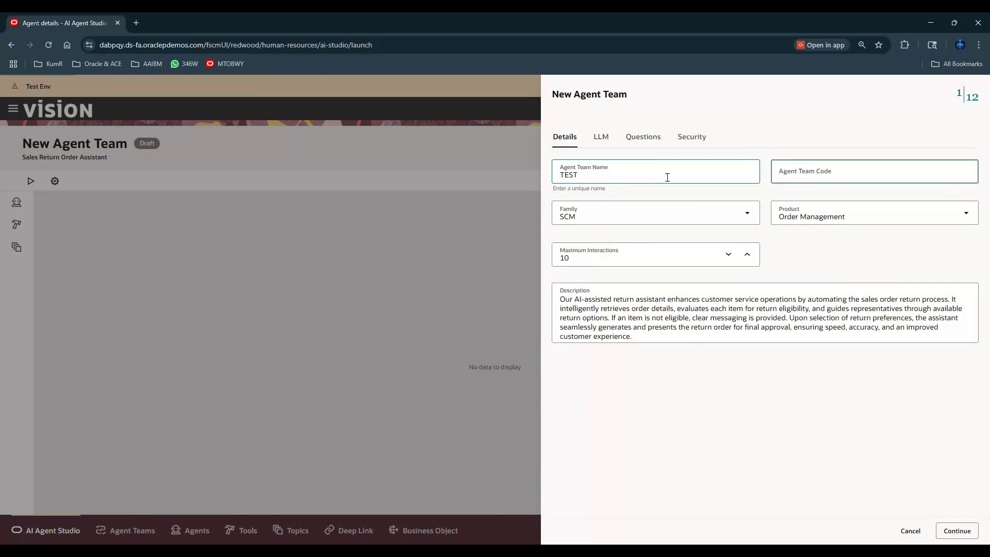
key("Tab")
key("Tab")
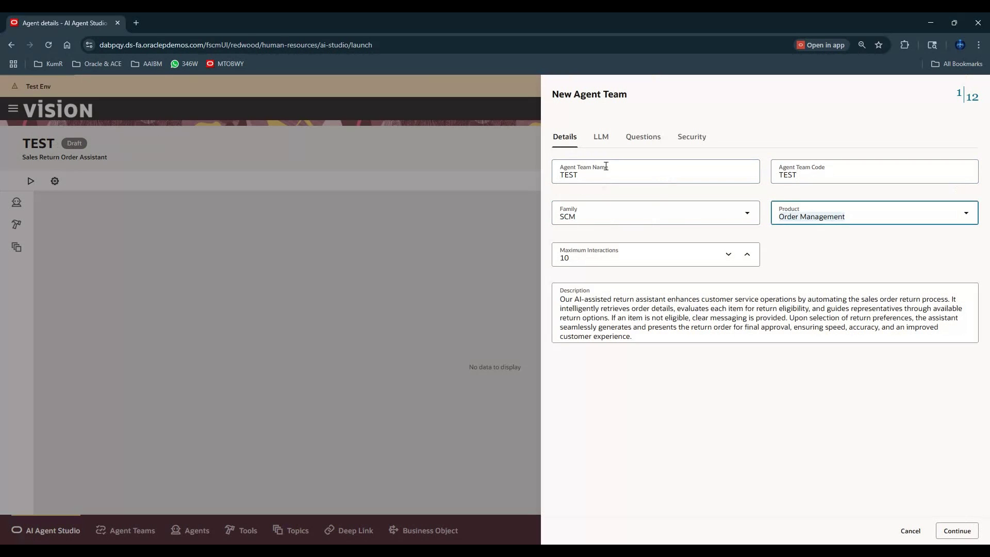
left_click(600, 138)
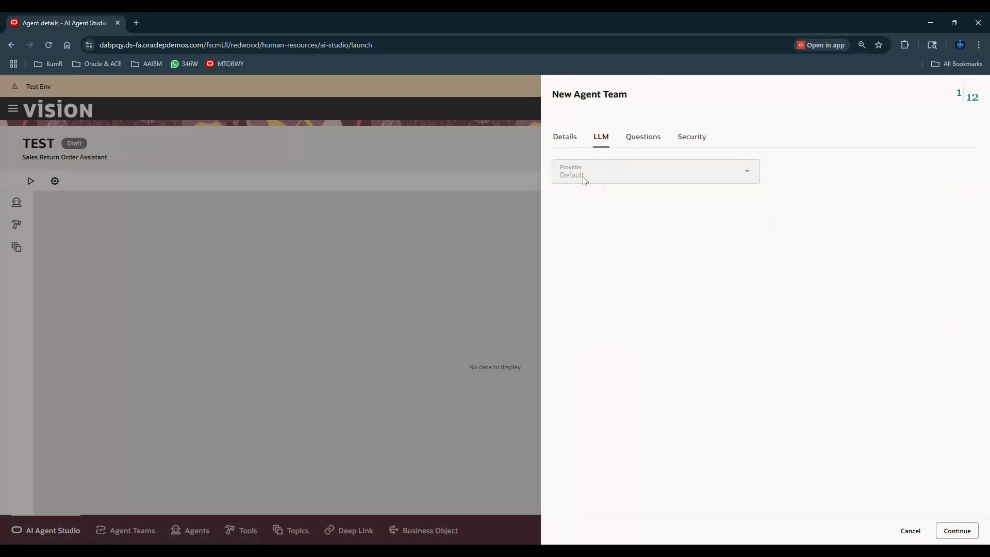
left_click(632, 135)
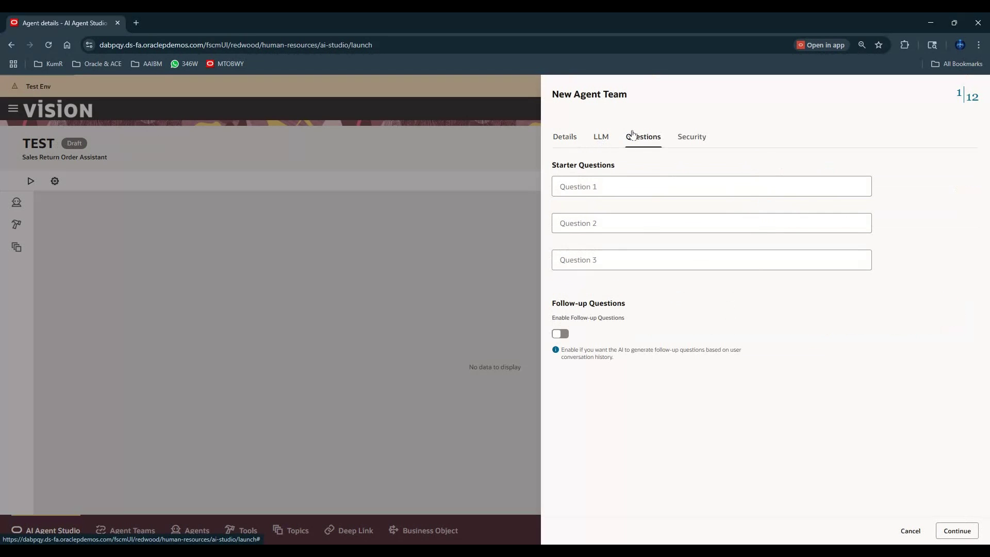
left_click(691, 141)
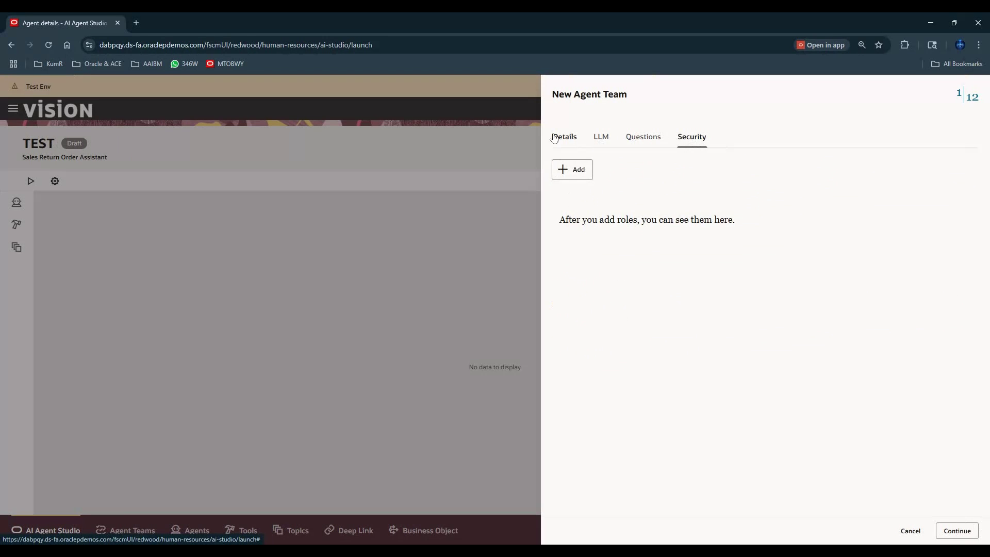
left_click(555, 139)
left_click(643, 137)
left_click(689, 140)
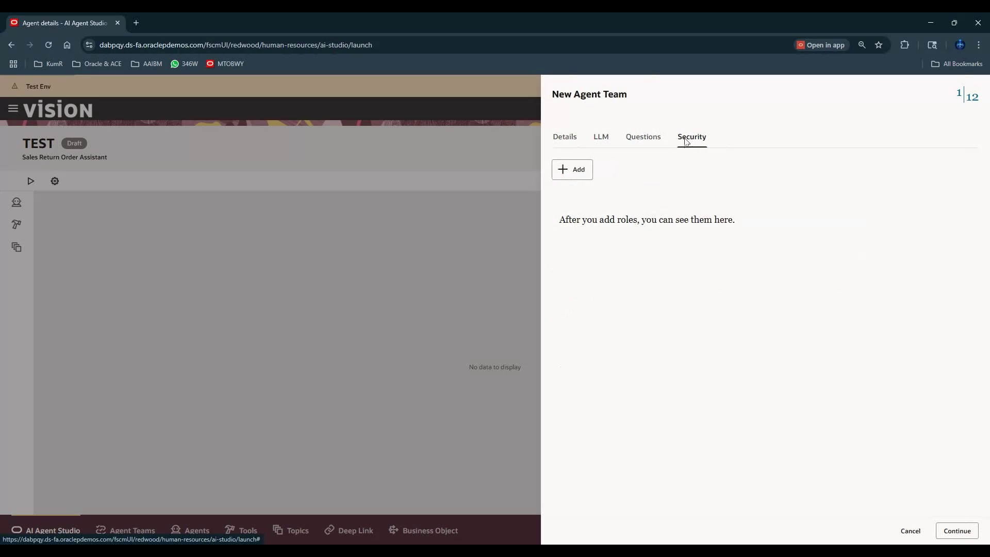
left_click(568, 142)
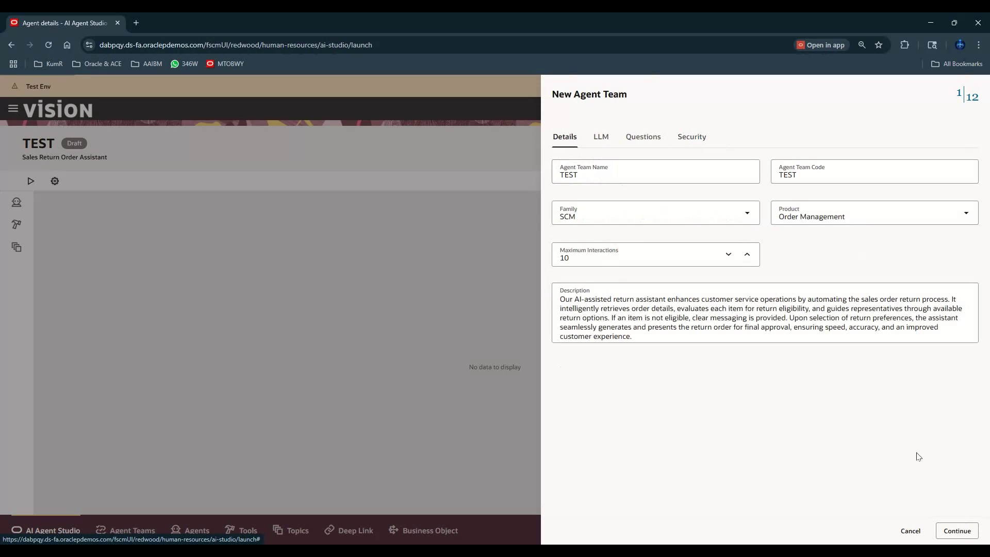
left_click(910, 531)
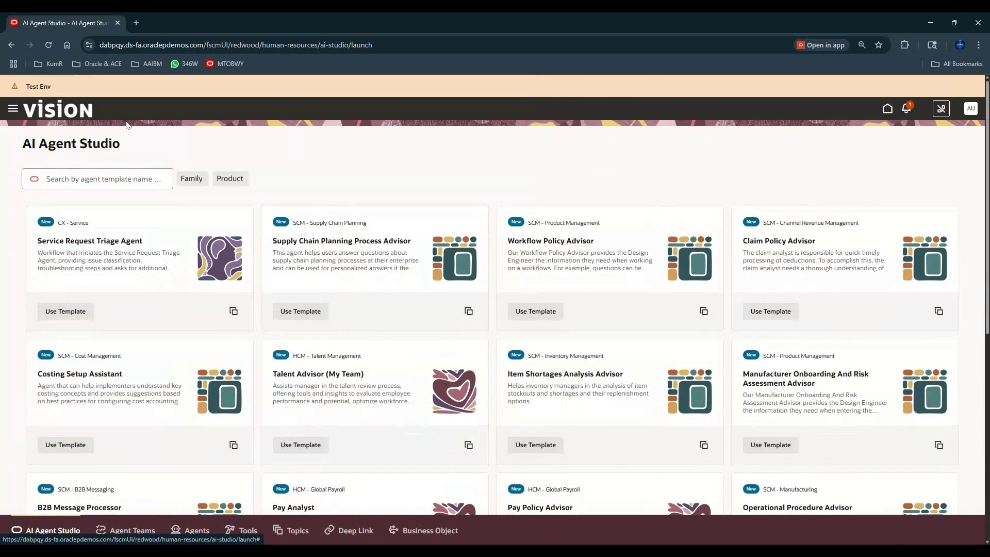
scroll(759, 158, "down", 8)
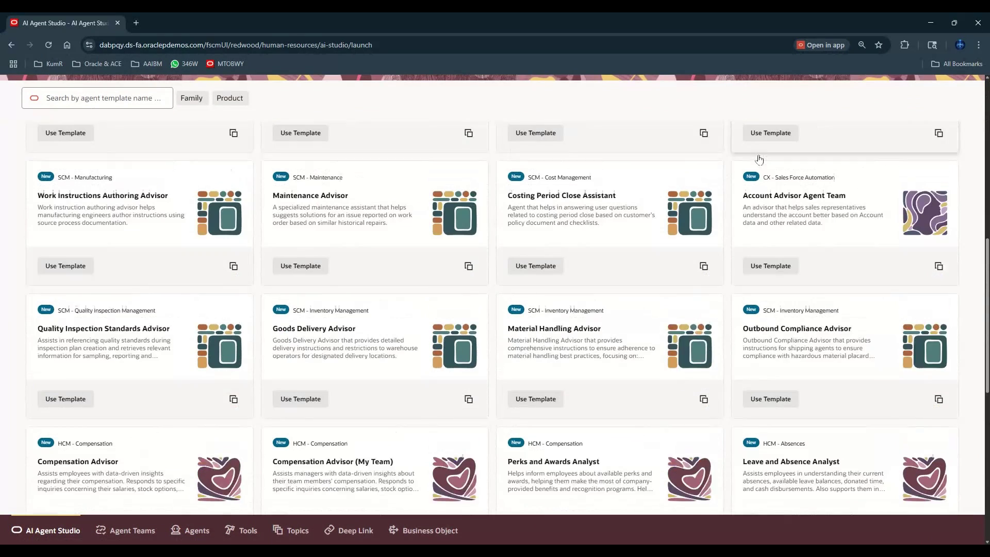
scroll(759, 159, "up", 6)
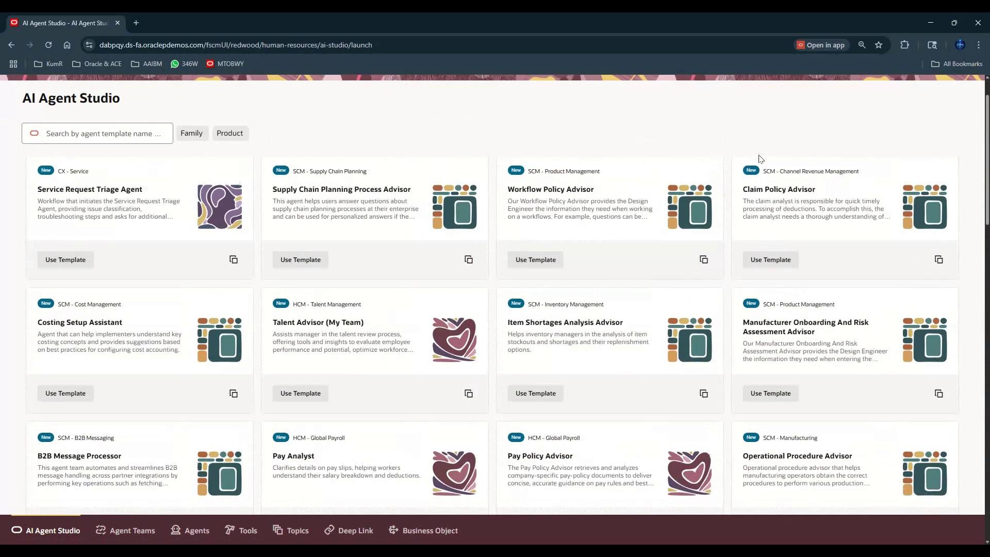